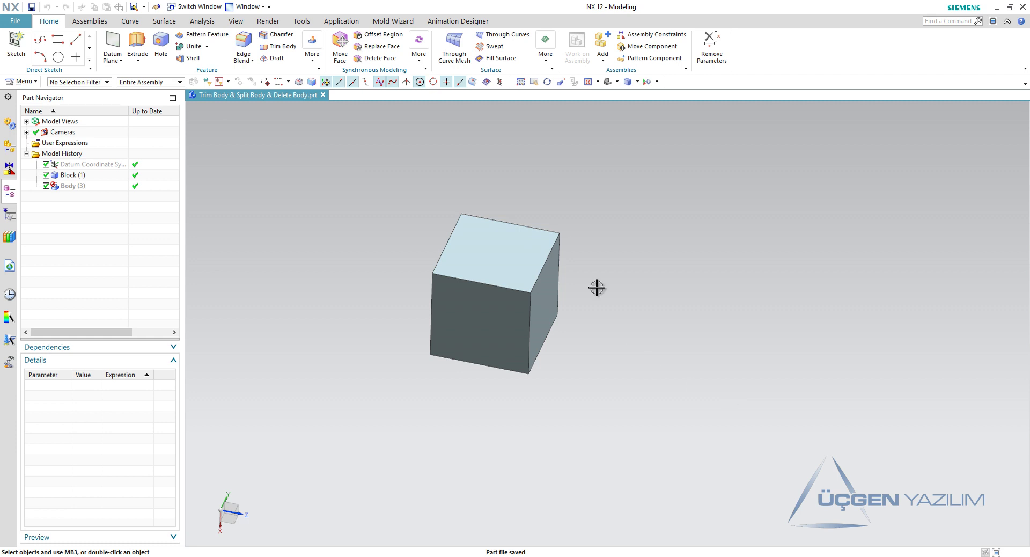
Step: Briefly show the hidden S-shaped sheet Body (3) to inspect it, then hide it again
scroll(576, 228, up, 2)
mouse_move(651, 268)
middle_down()
mouse_move(639, 287)
mouse_move(647, 282)
middle_up()
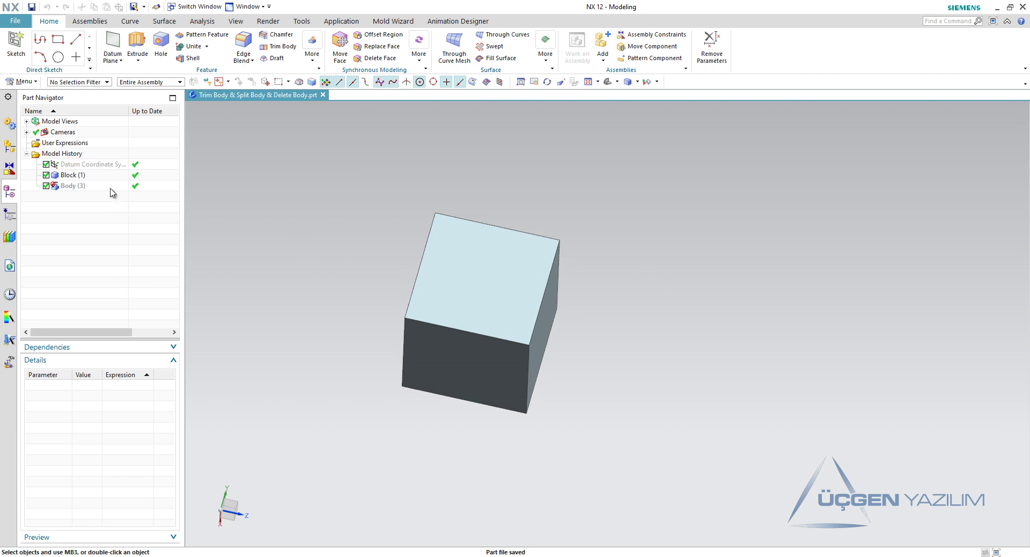
right_click(112, 192)
click(134, 196)
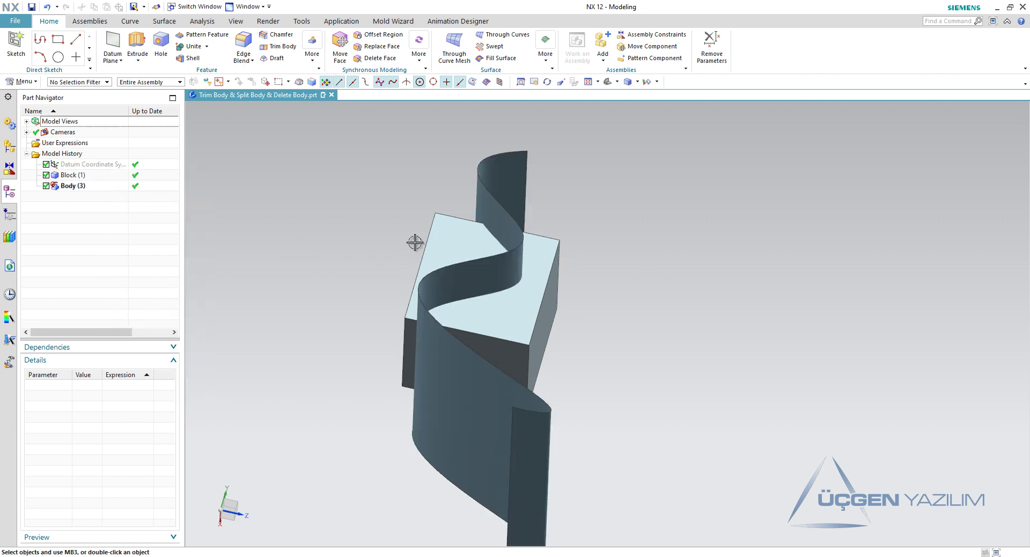
mouse_move(543, 271)
middle_down()
mouse_move(628, 271)
mouse_move(555, 300)
middle_up()
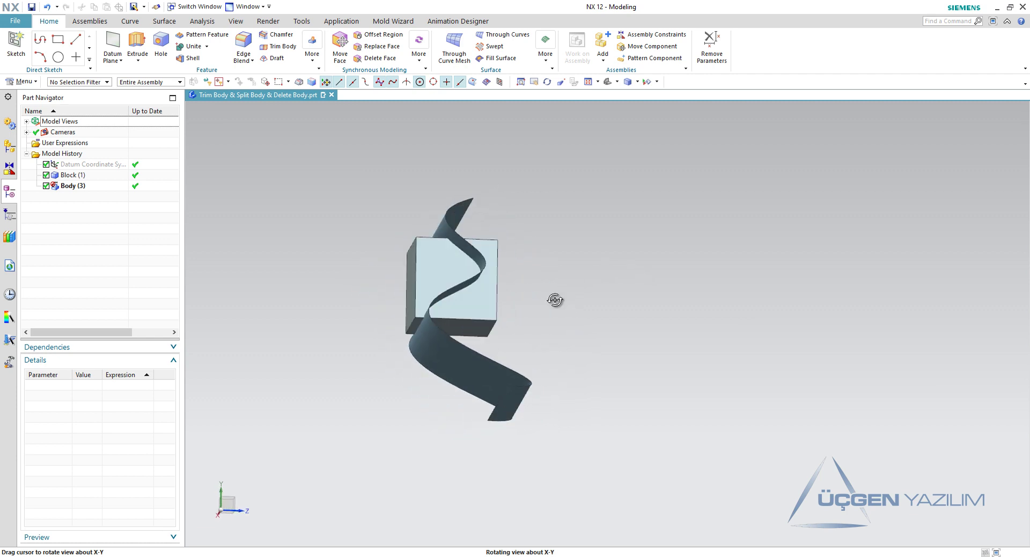
click(481, 368)
key(ctrl+b)
scroll(370, 224, up, 2)
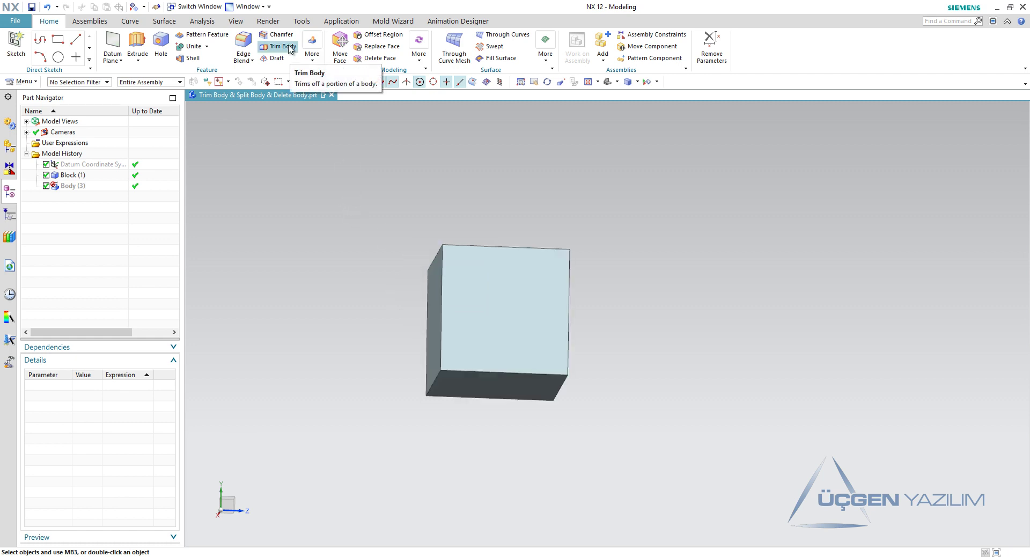
Step: Create an Inferred datum plane bisecting the block's right side face and its opposite face
click(113, 42)
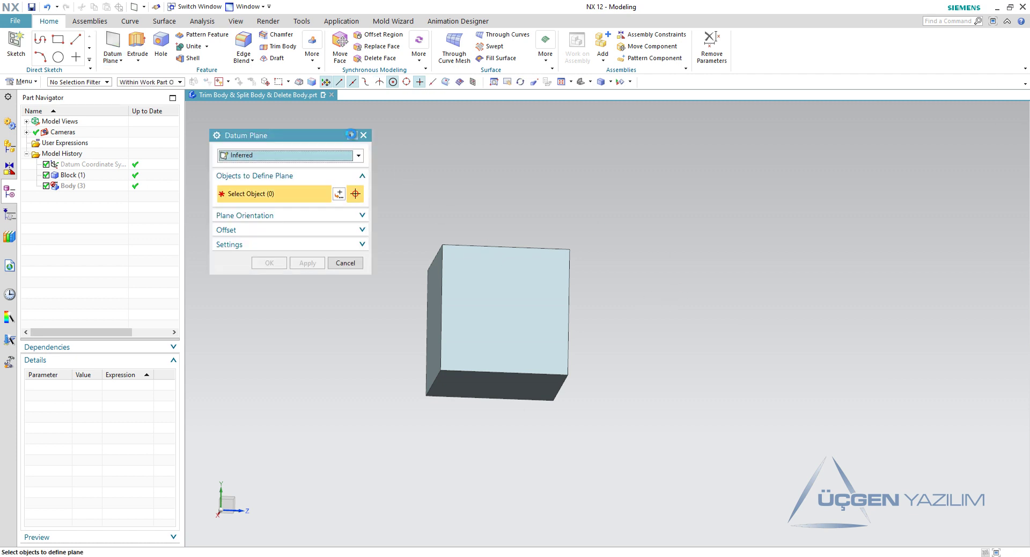
middle_drag(674, 308, 602, 310)
click(541, 317)
middle_drag(662, 352, 750, 358)
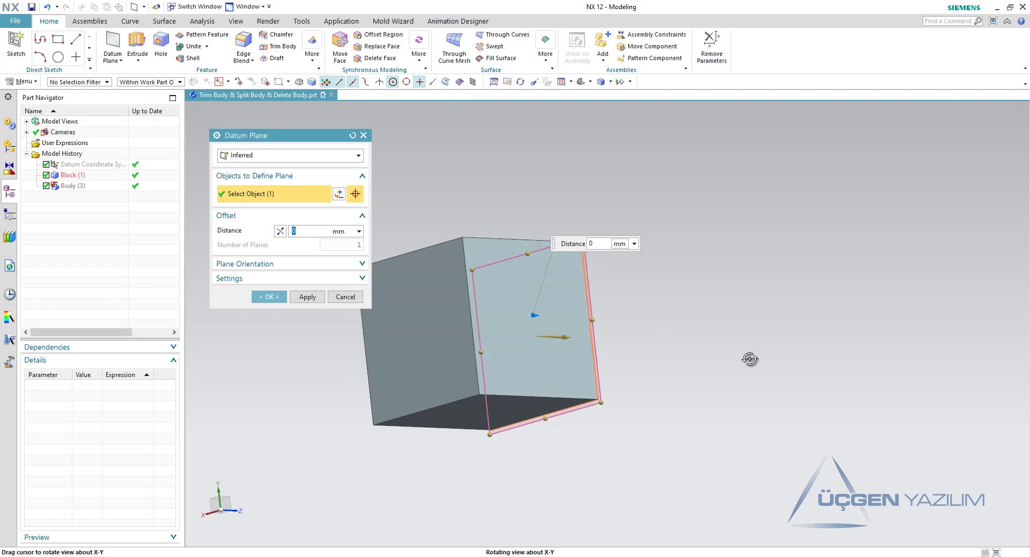
click(450, 319)
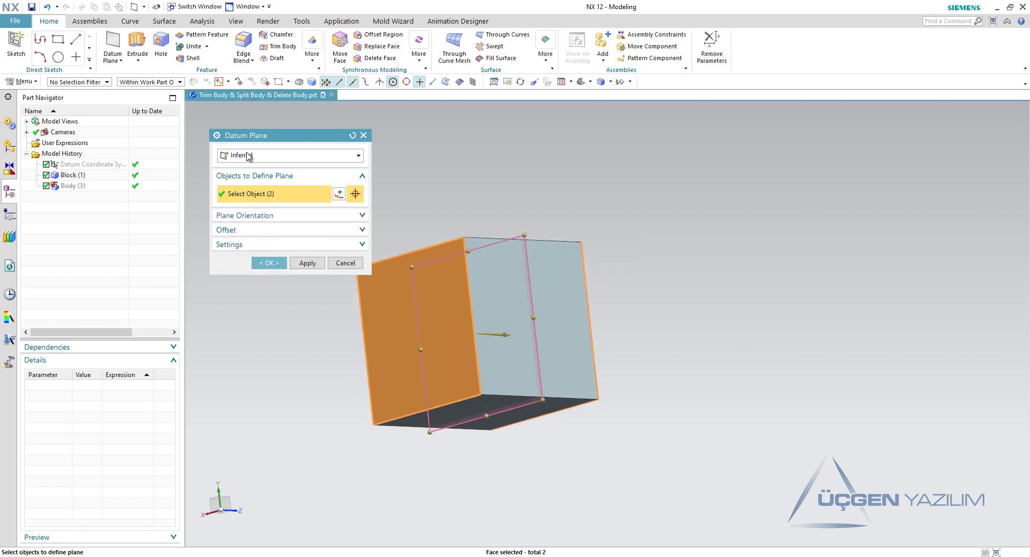
middle_drag(745, 278, 678, 285)
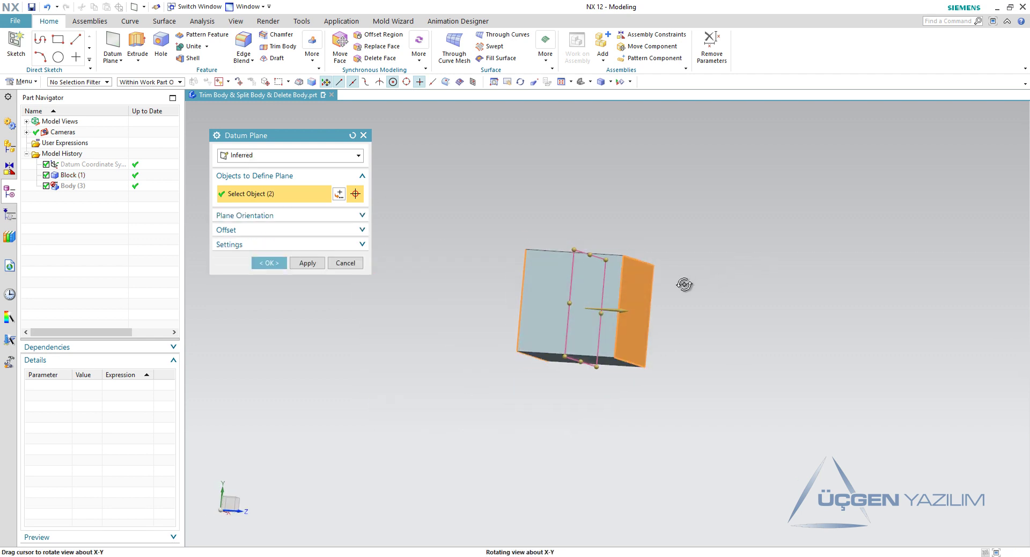
click(300, 155)
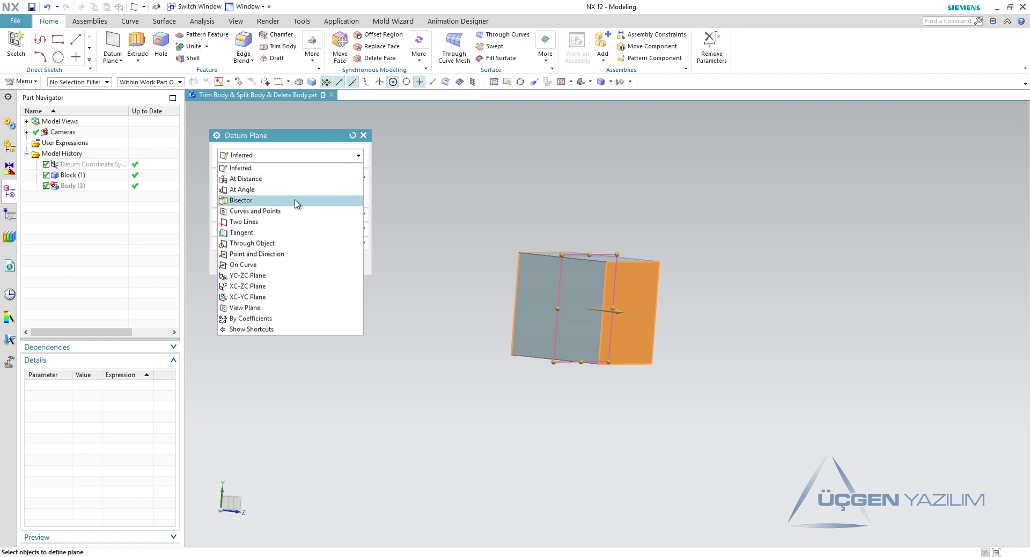
click(295, 152)
middle_drag(734, 319, 771, 313)
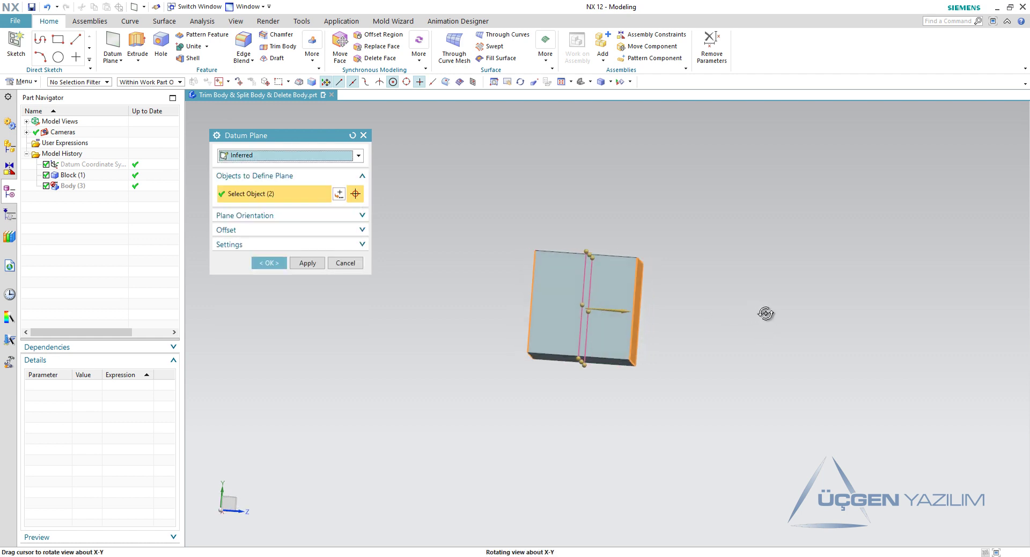
click(277, 263)
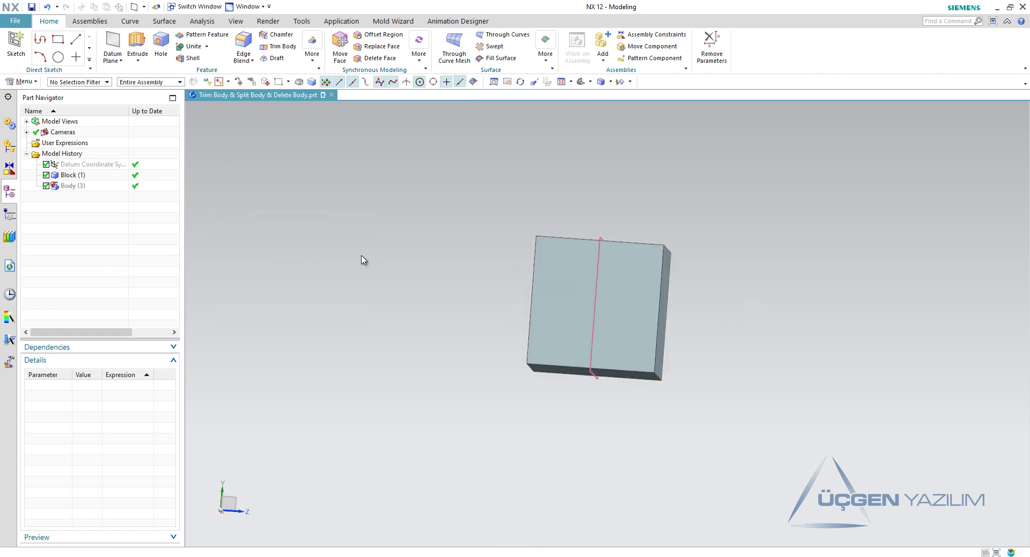
Step: In Trim Body, define a New Plane cutting tool from the block's front face and a second face
mouse_move(701, 344)
middle_down()
mouse_move(749, 312)
mouse_move(574, 194)
middle_up()
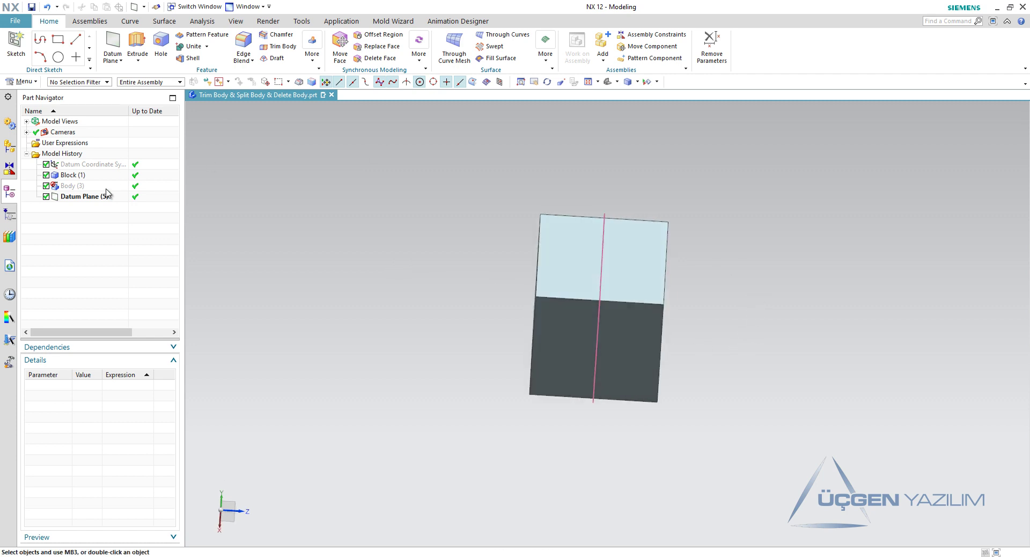
click(282, 51)
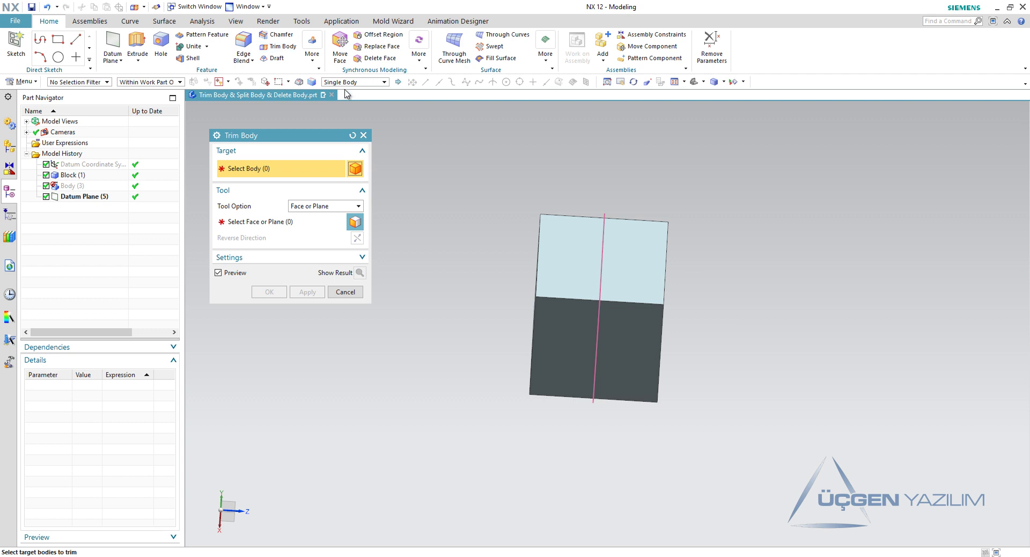
scroll(464, 150, up, 2)
middle_drag(713, 221, 678, 209)
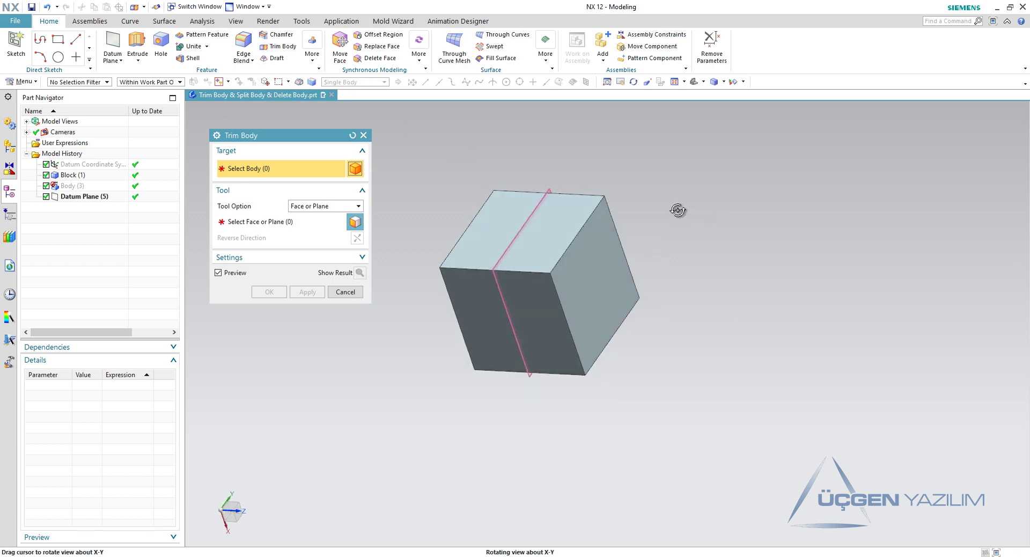
click(328, 207)
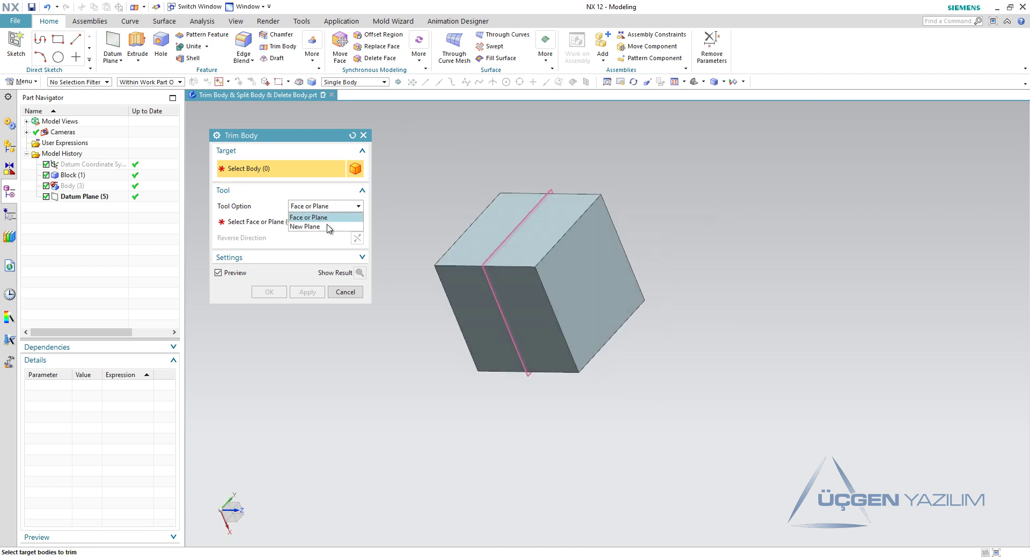
click(328, 226)
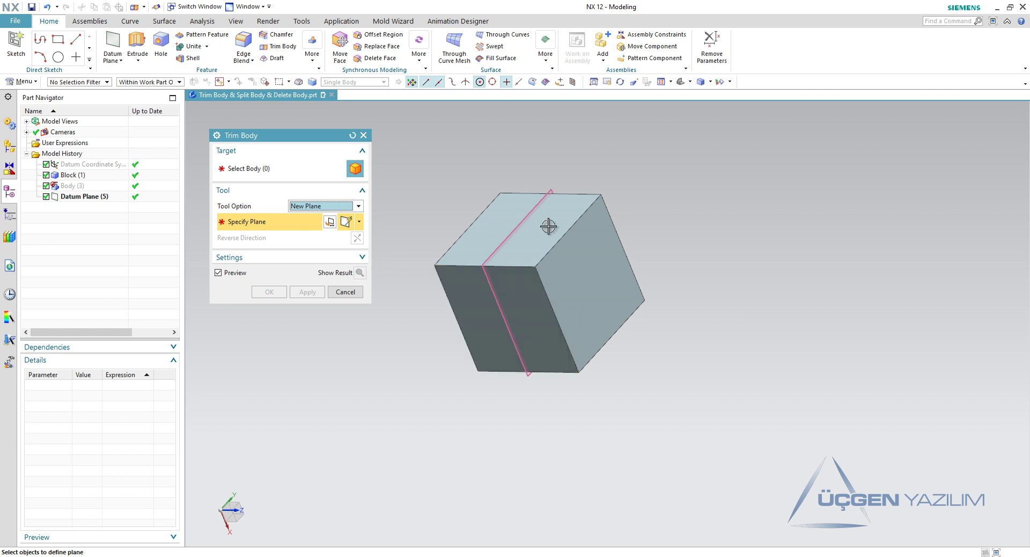
click(332, 225)
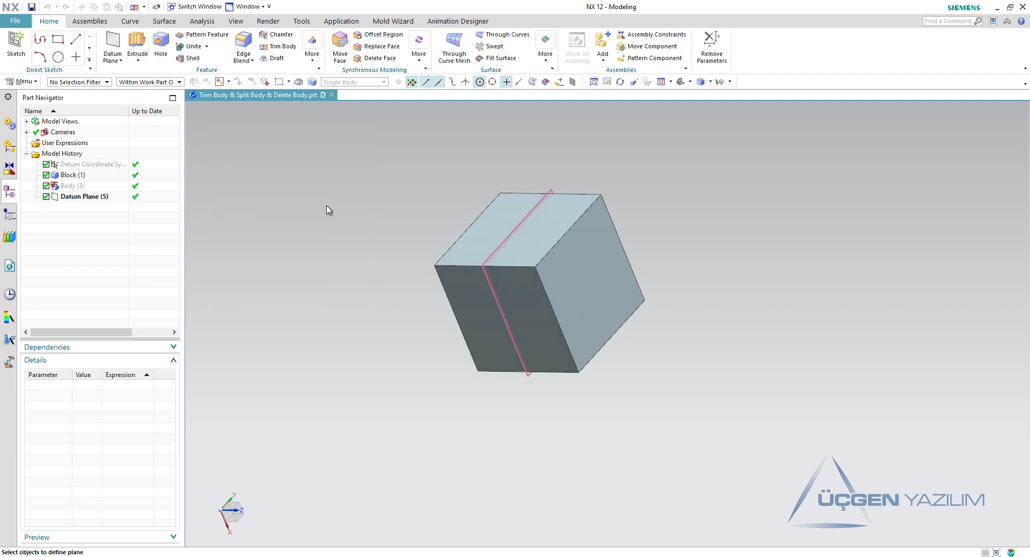
click(532, 305)
middle_drag(644, 275, 704, 298)
click(633, 279)
click(307, 249)
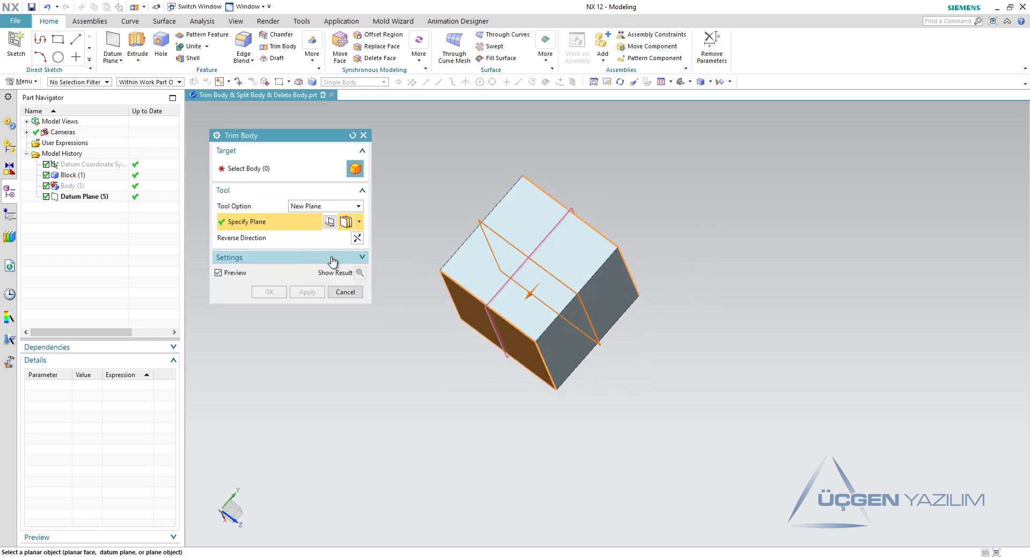
Step: Select the block as the body to trim, flip the kept side, then reset the dialog
click(252, 170)
click(579, 263)
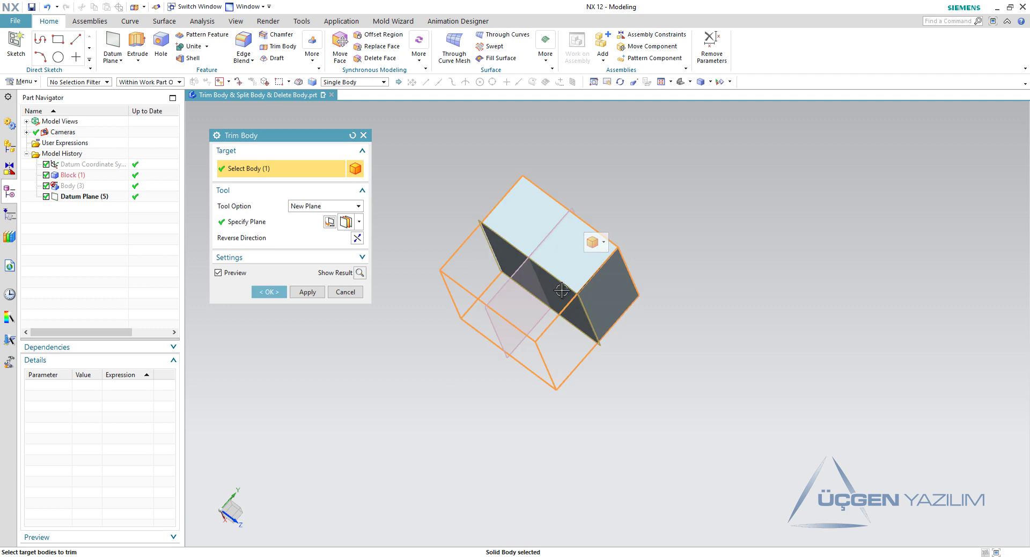
mouse_move(621, 363)
middle_down()
mouse_move(635, 350)
mouse_move(535, 273)
middle_up()
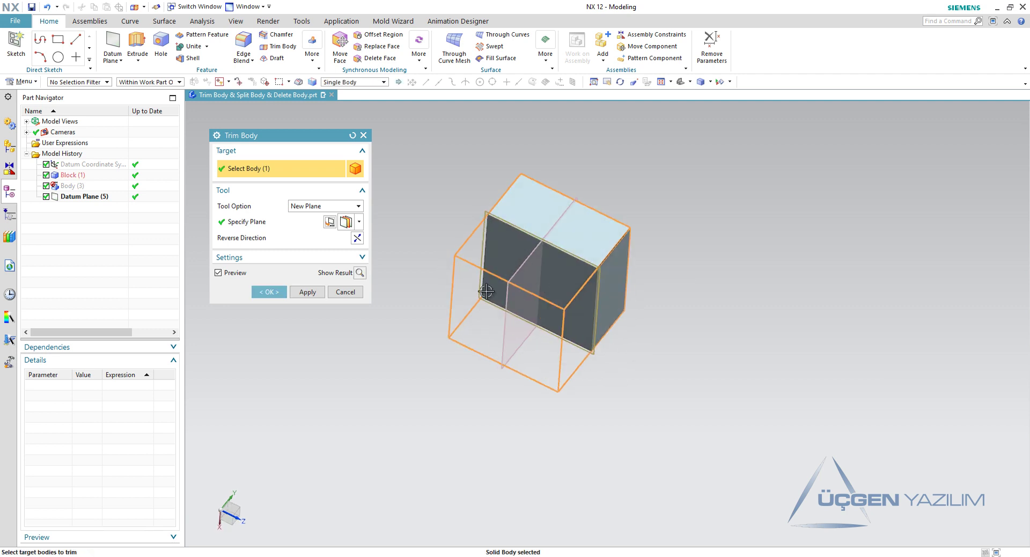
scroll(423, 272, up, 2)
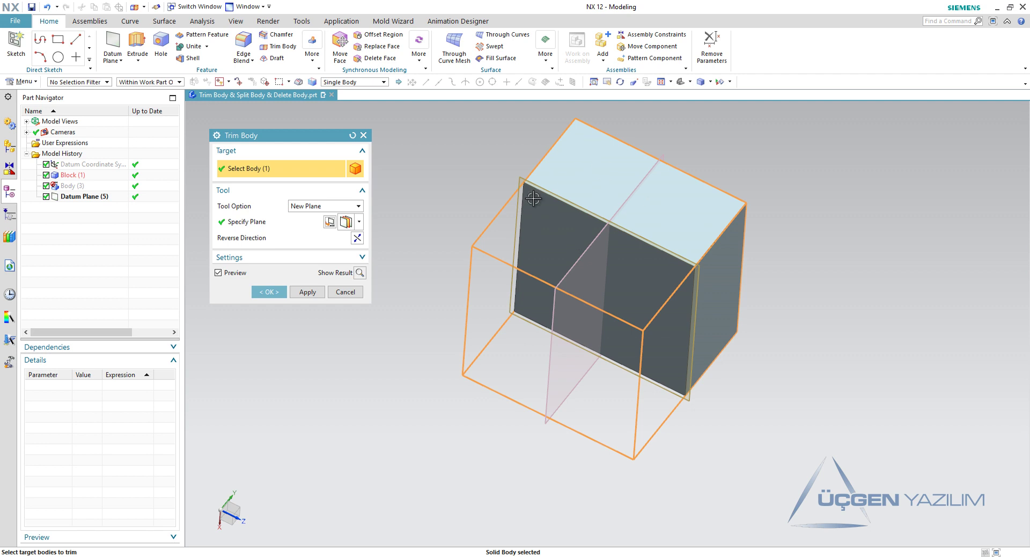
click(358, 238)
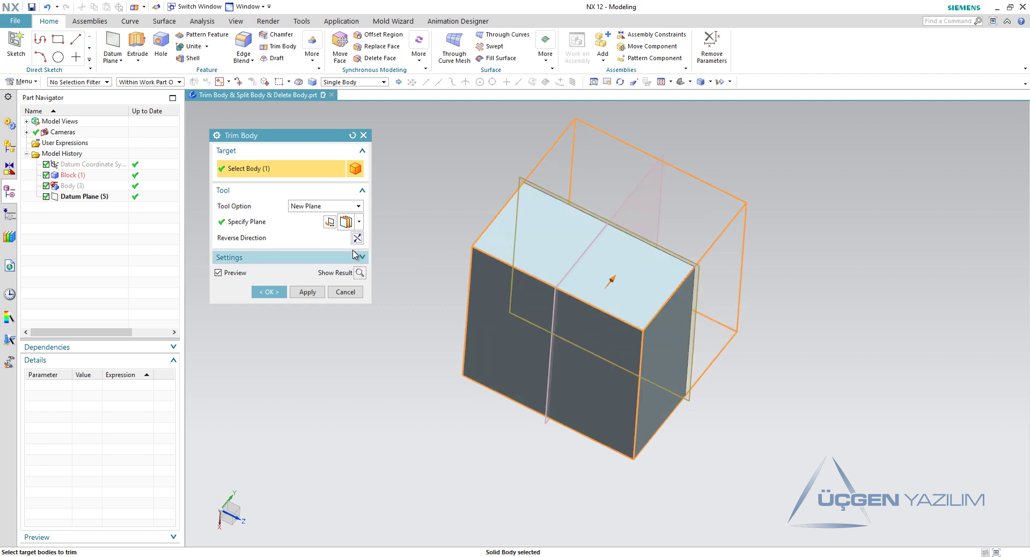
click(353, 135)
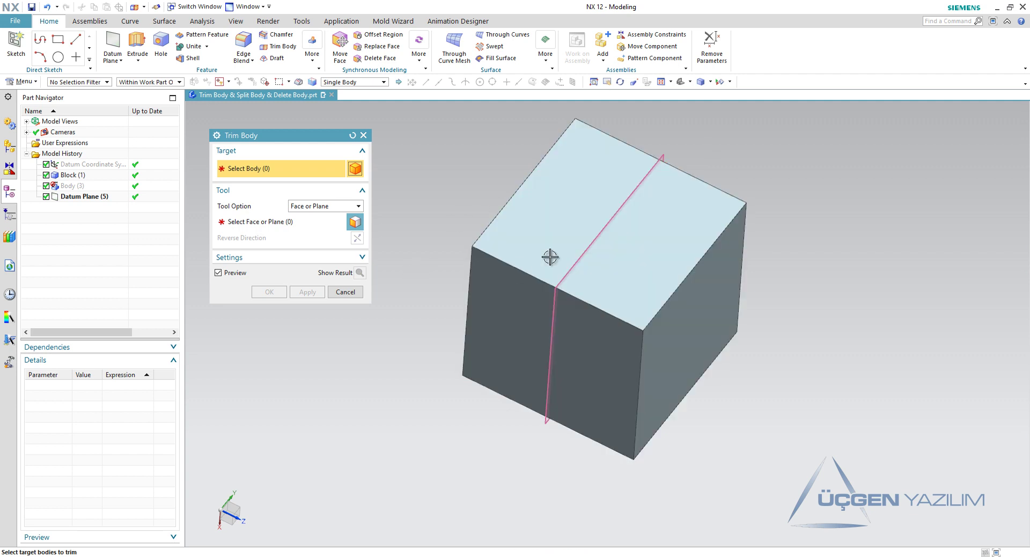
Step: Trim the block with the mid datum plane, flipping the kept side and previewing the result
click(545, 228)
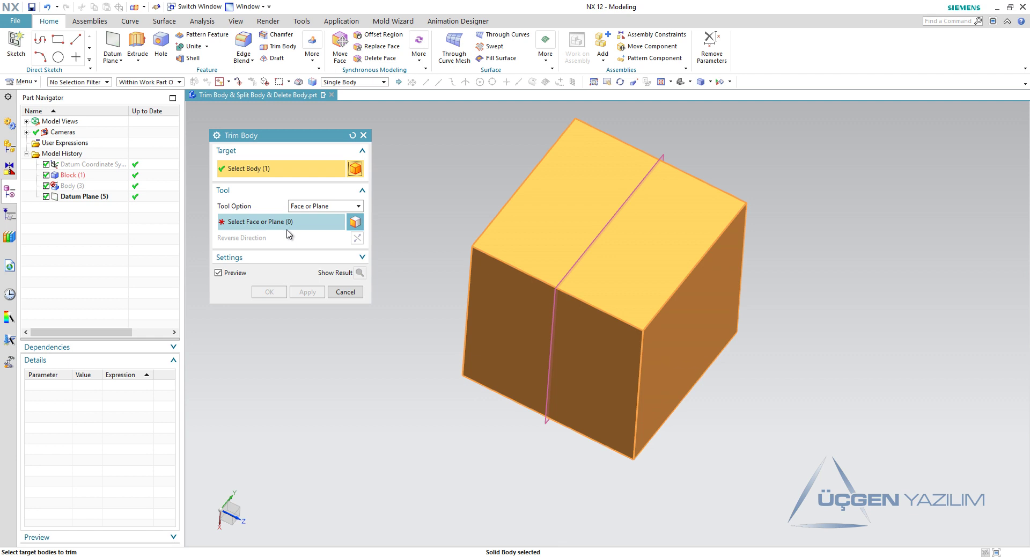
click(287, 229)
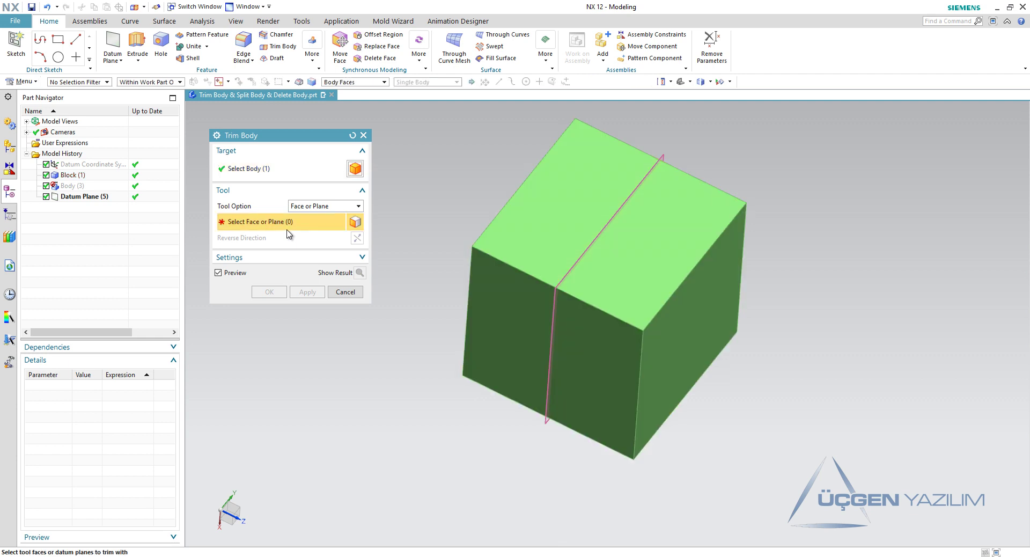
click(664, 156)
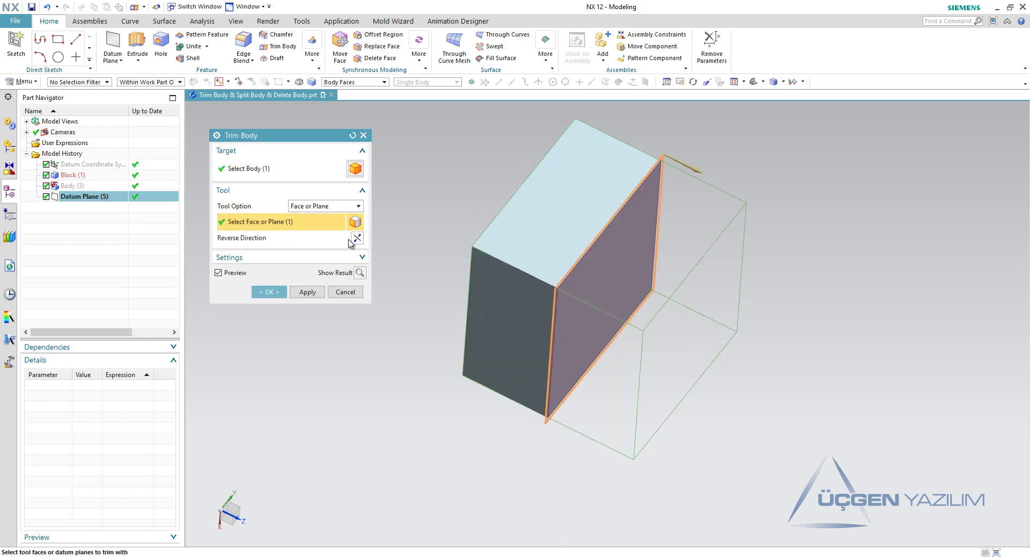
click(355, 239)
click(355, 239)
click(355, 239)
click(355, 239)
click(360, 273)
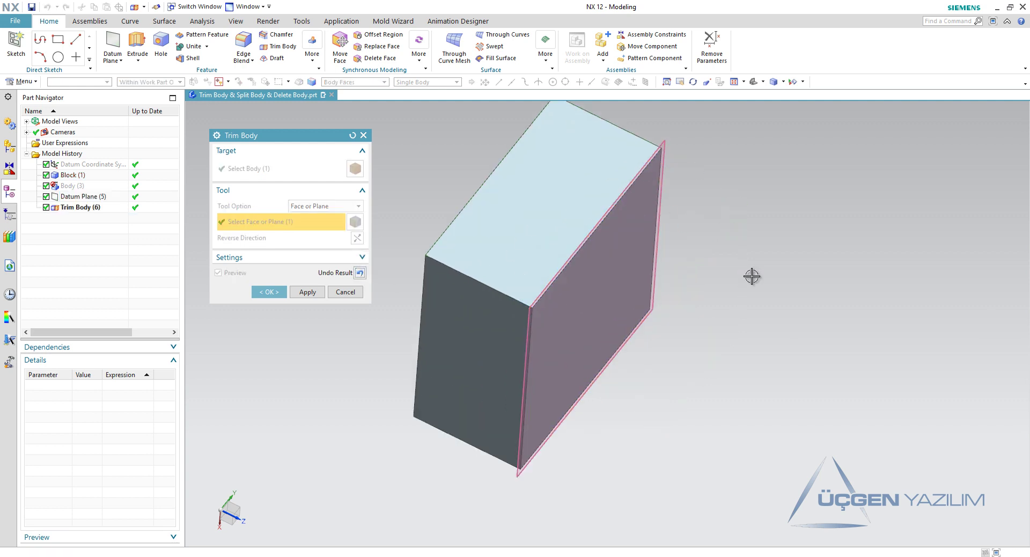
Step: Inspect the trimmed half and tolerance setting, then close Trim Body without keeping the cut
middle_drag(752, 275, 784, 239)
middle_drag(600, 225, 560, 238)
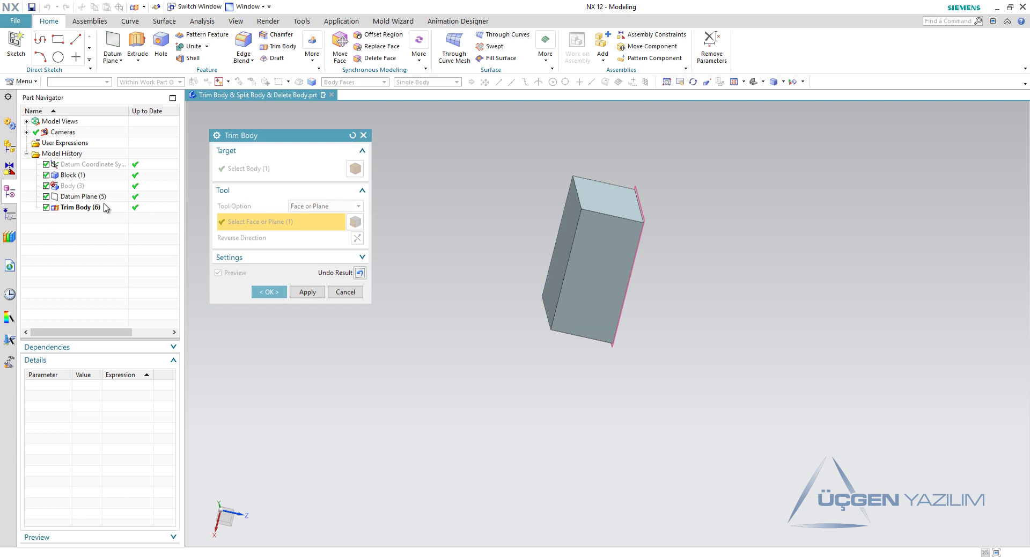
click(229, 258)
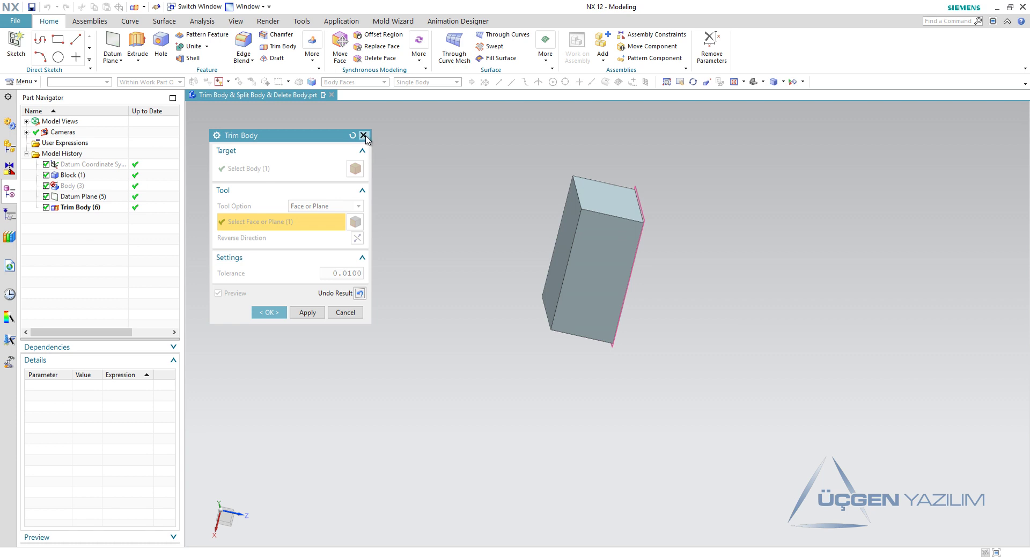
click(364, 135)
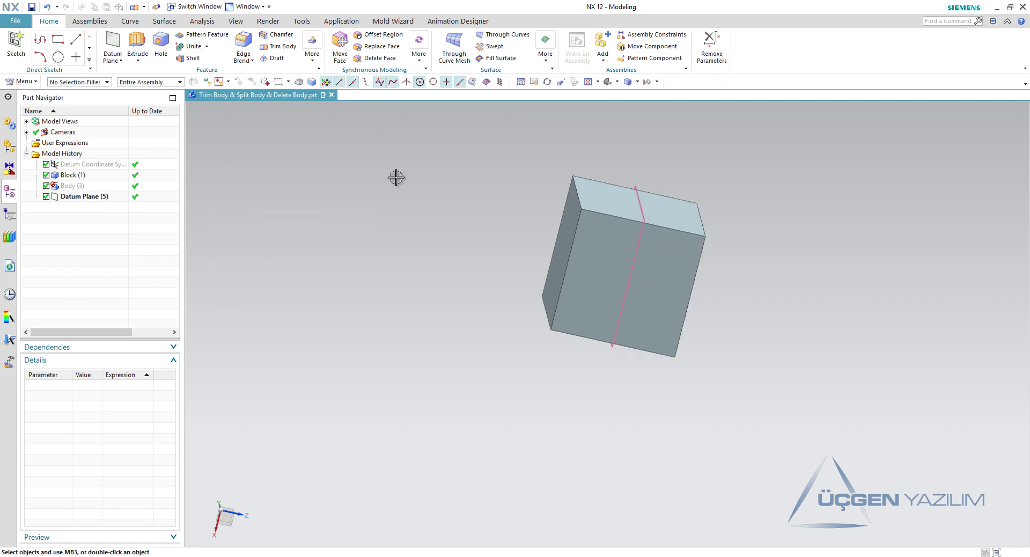
scroll(715, 177, down, 2)
click(594, 201)
key(ctrl+b)
right_click(63, 194)
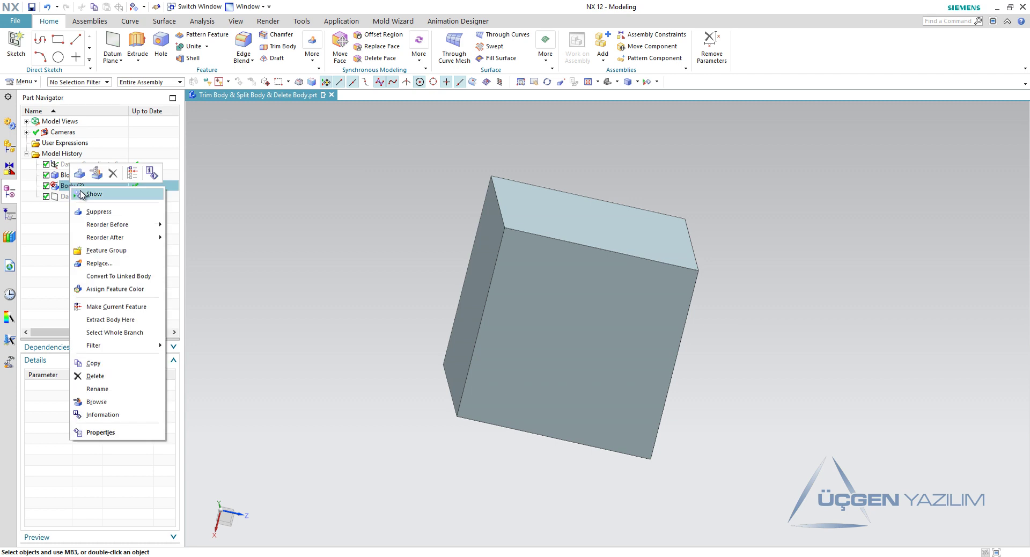
click(88, 193)
mouse_move(740, 204)
middle_down()
mouse_move(735, 252)
mouse_move(626, 221)
middle_up()
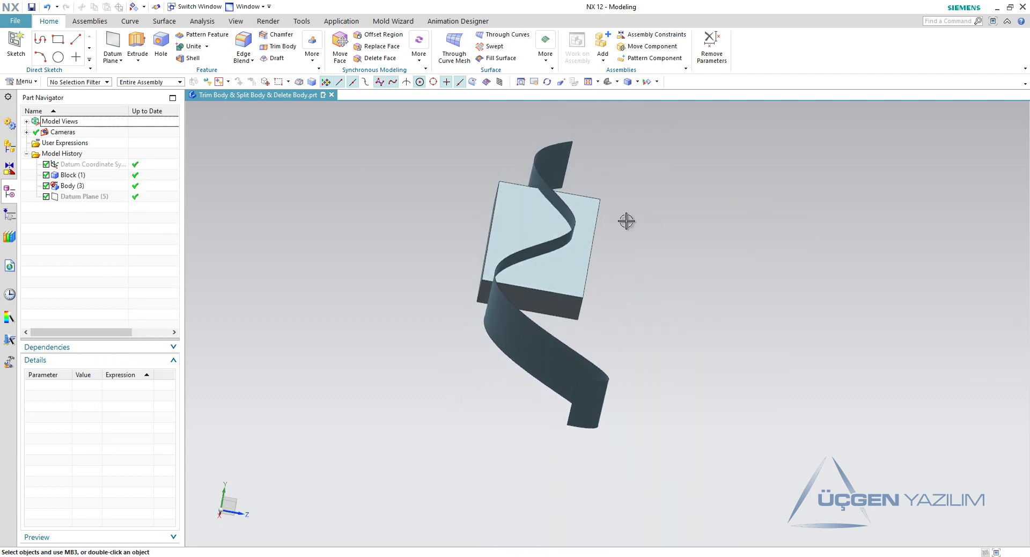
click(278, 47)
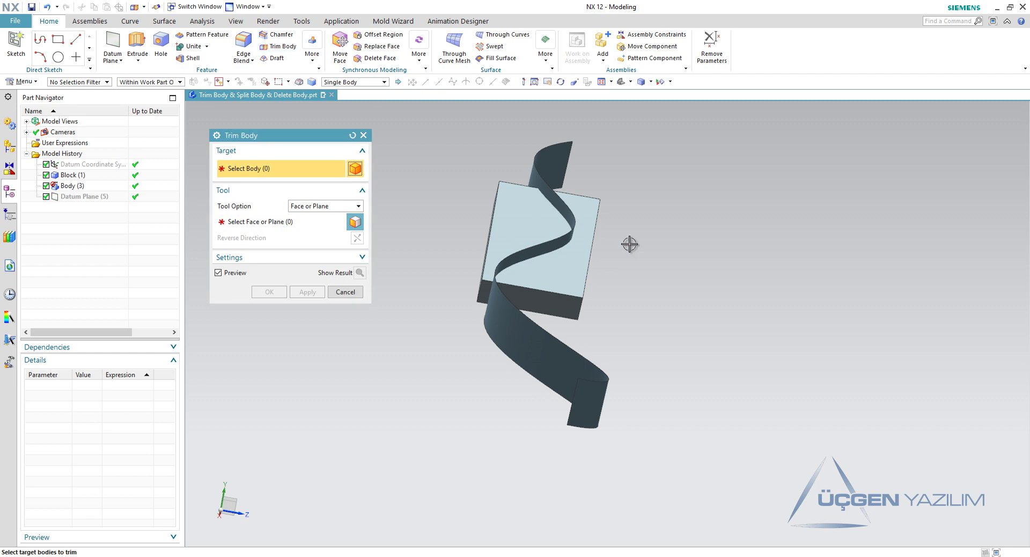
click(572, 275)
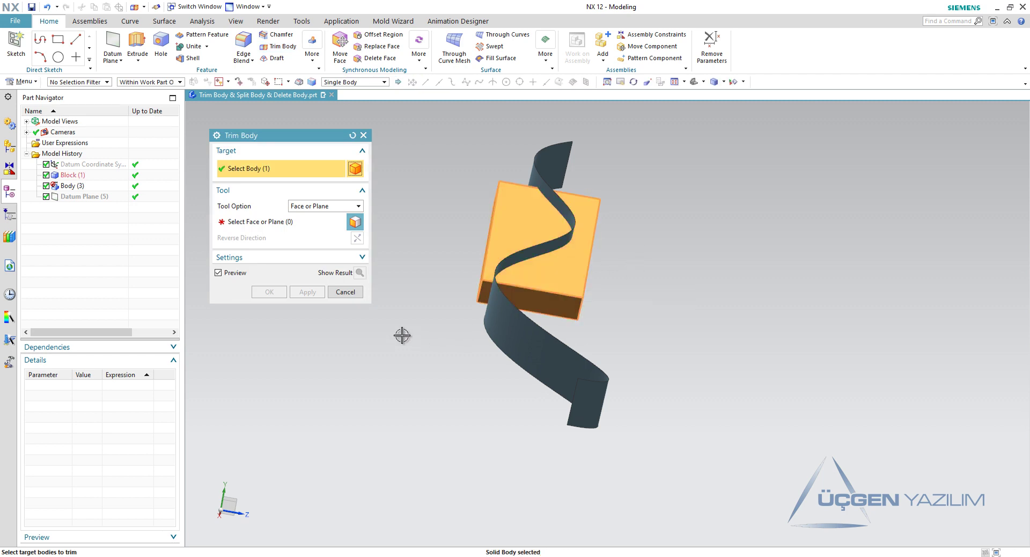
click(277, 224)
click(569, 203)
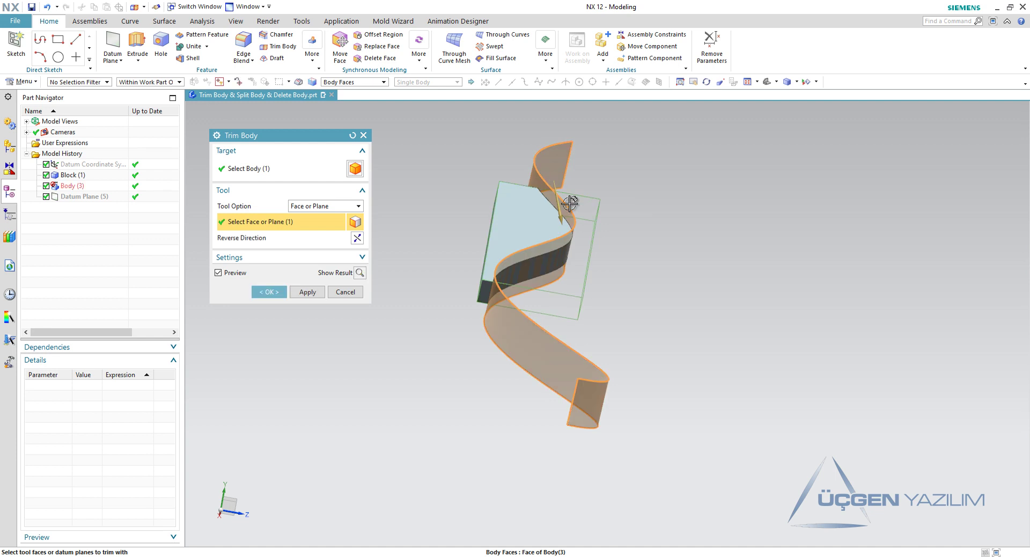
mouse_move(683, 276)
middle_down()
mouse_move(633, 257)
mouse_move(641, 299)
middle_up()
click(359, 274)
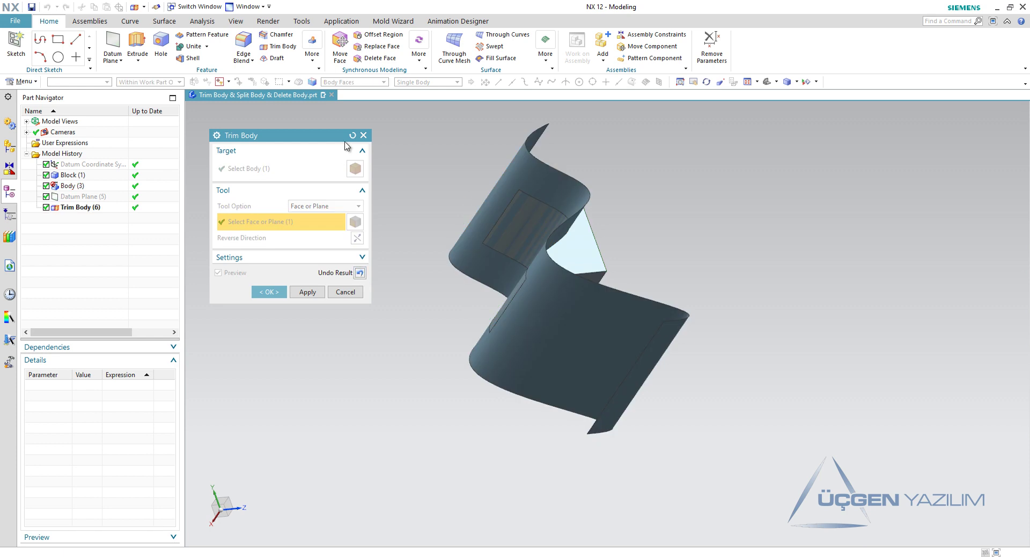
click(364, 137)
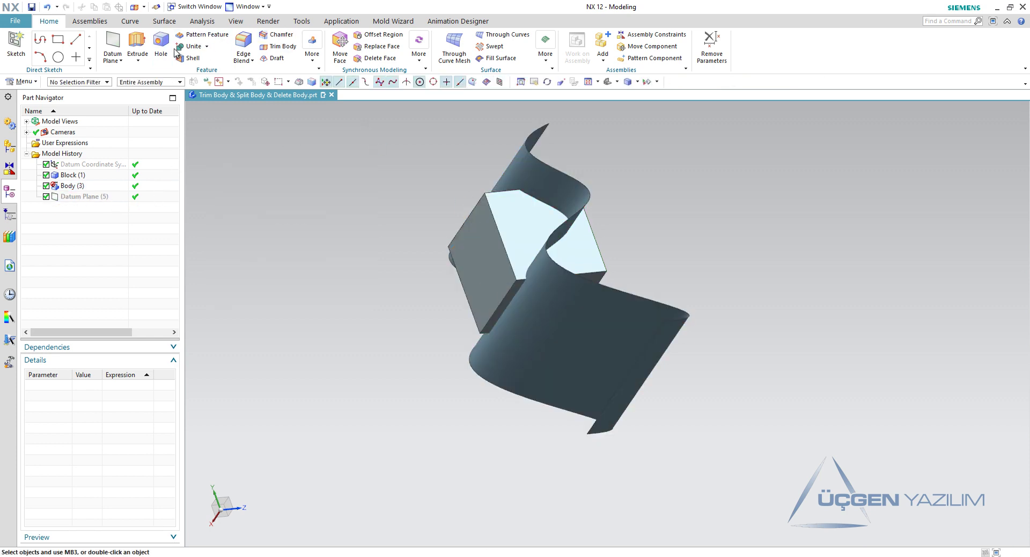
click(283, 46)
click(510, 204)
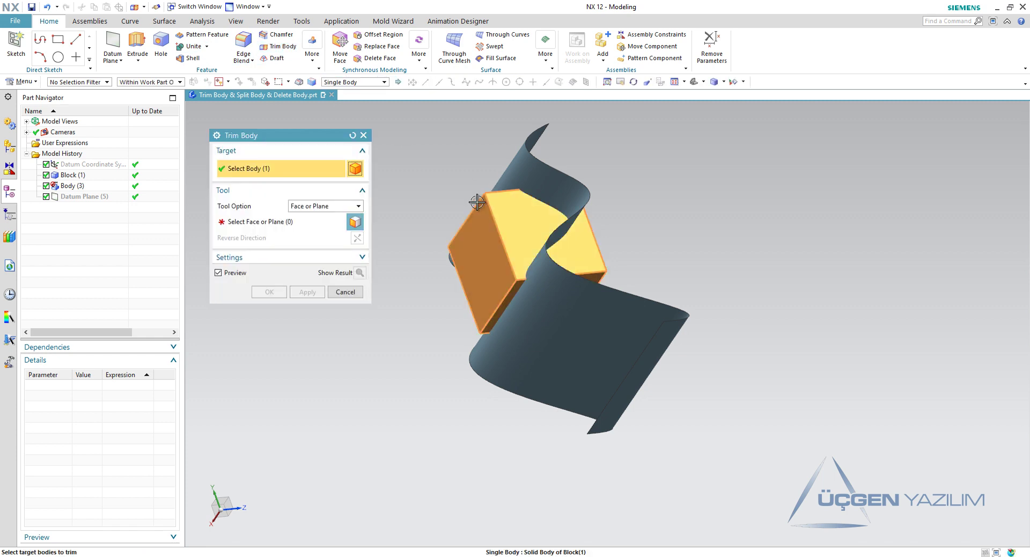
middle_click(522, 161)
click(522, 174)
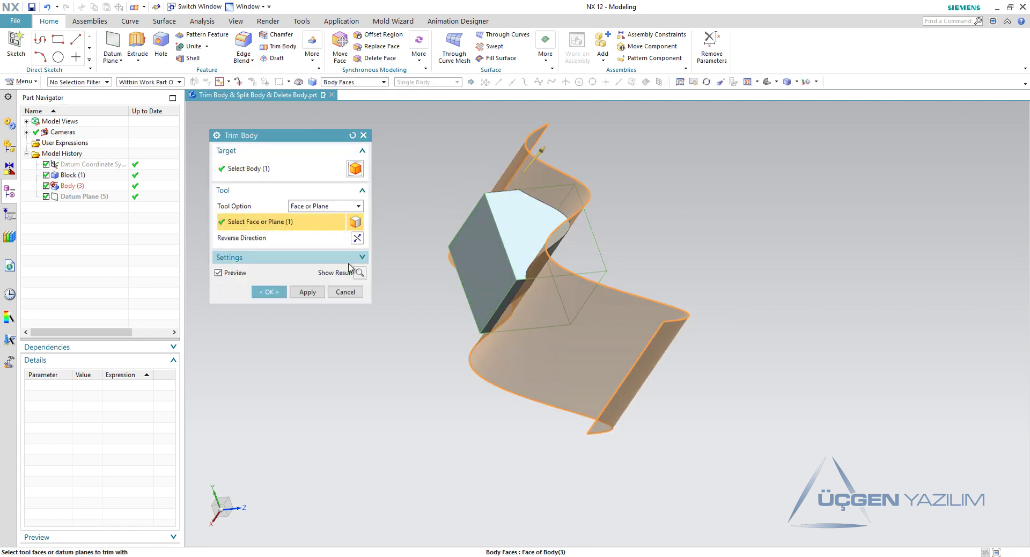
click(272, 292)
click(545, 299)
key(ctrl+b)
mouse_move(548, 361)
middle_down()
mouse_move(672, 299)
mouse_move(570, 298)
mouse_move(635, 295)
middle_up()
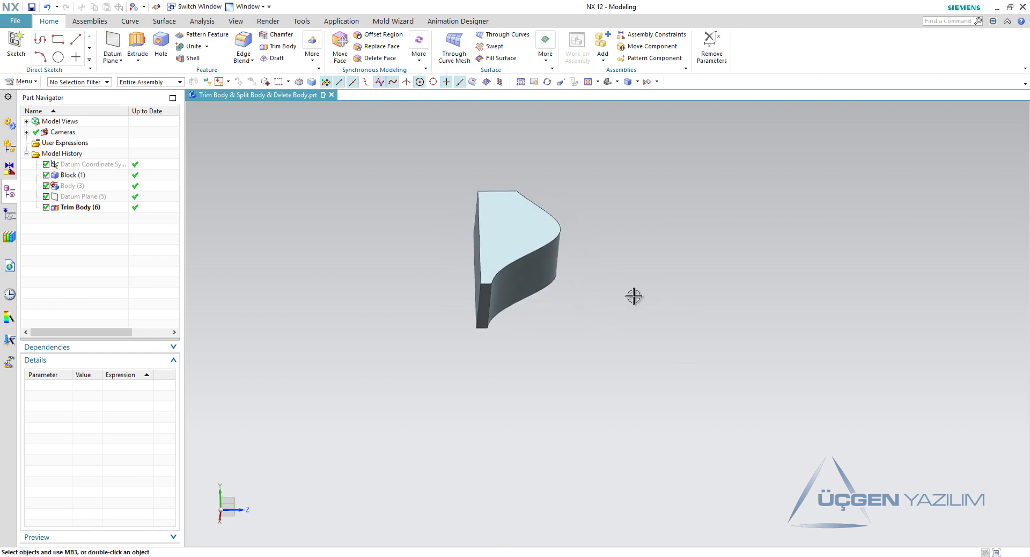
scroll(686, 249, up, 2)
mouse_move(686, 250)
middle_down()
mouse_move(623, 281)
mouse_move(681, 250)
middle_up()
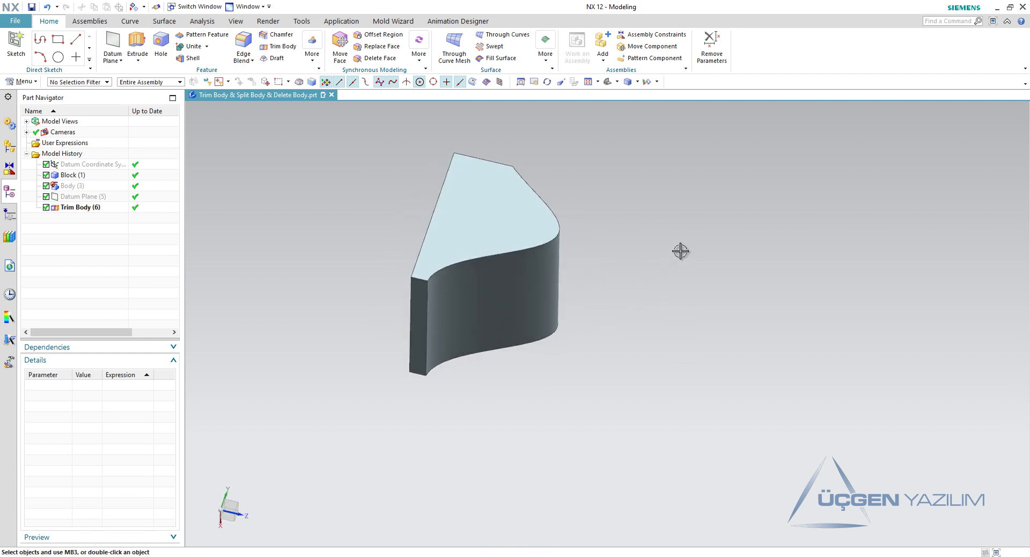
key(ctrl+z)
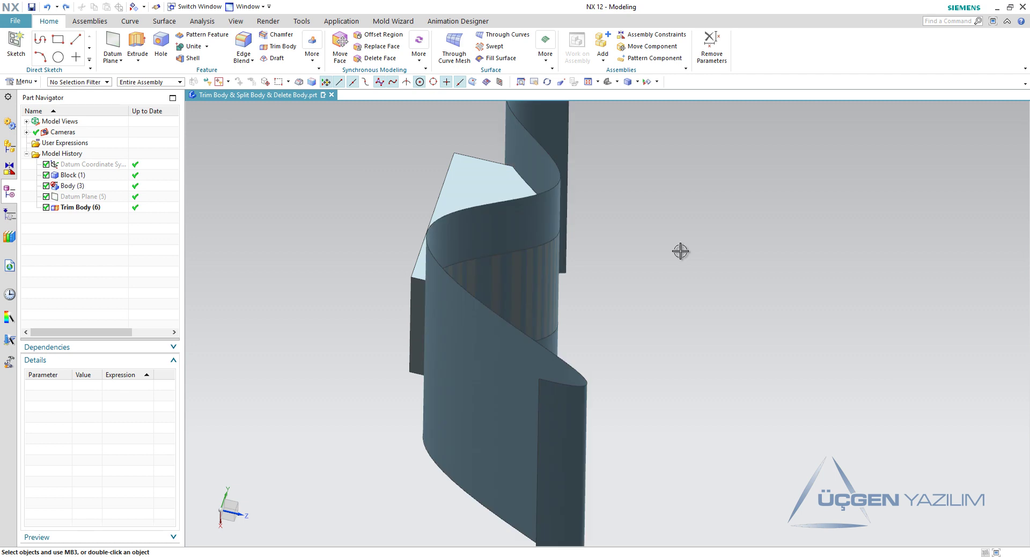
key(ctrl+z)
scroll(681, 250, down, 3)
mouse_move(680, 250)
middle_down()
mouse_move(727, 262)
mouse_move(705, 283)
middle_up()
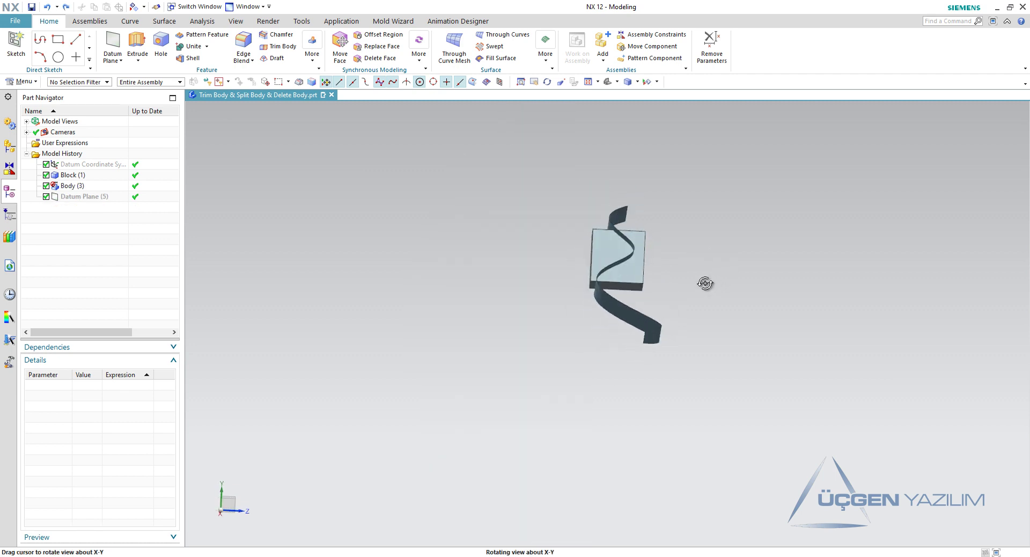
scroll(591, 248, up, 2)
scroll(669, 239, up, 1)
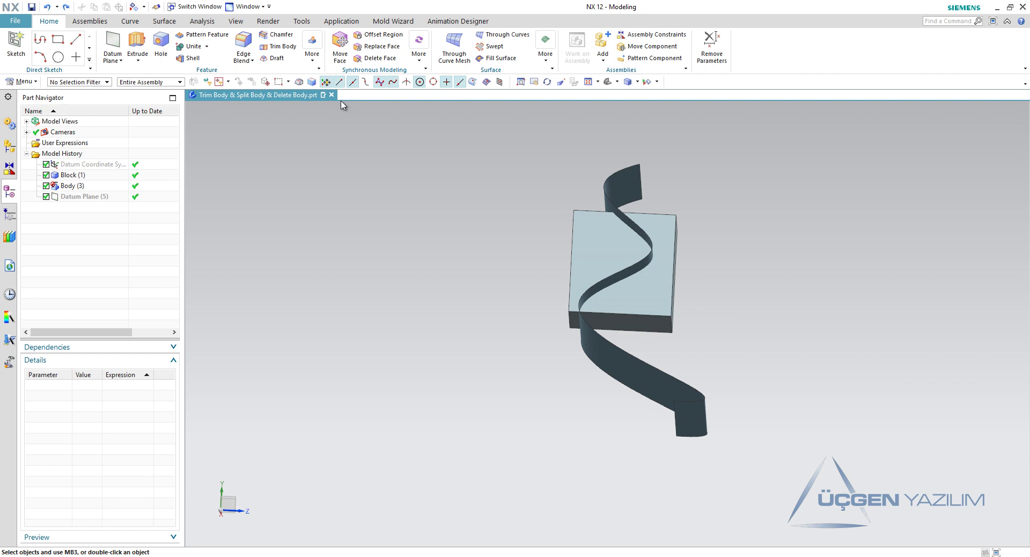
Step: Open Split Body from the More gallery and browse its Tool Option choices without changing them
click(316, 62)
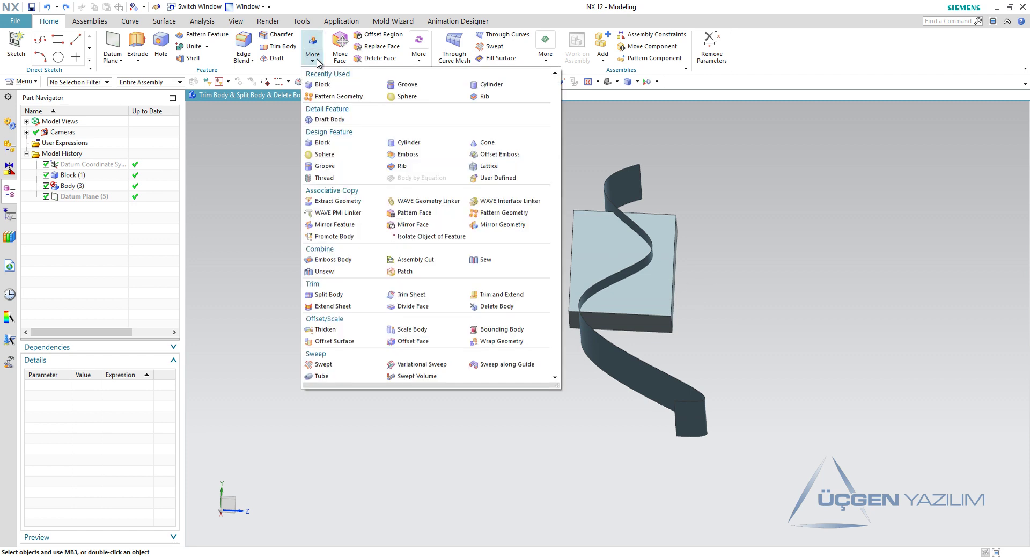
click(321, 296)
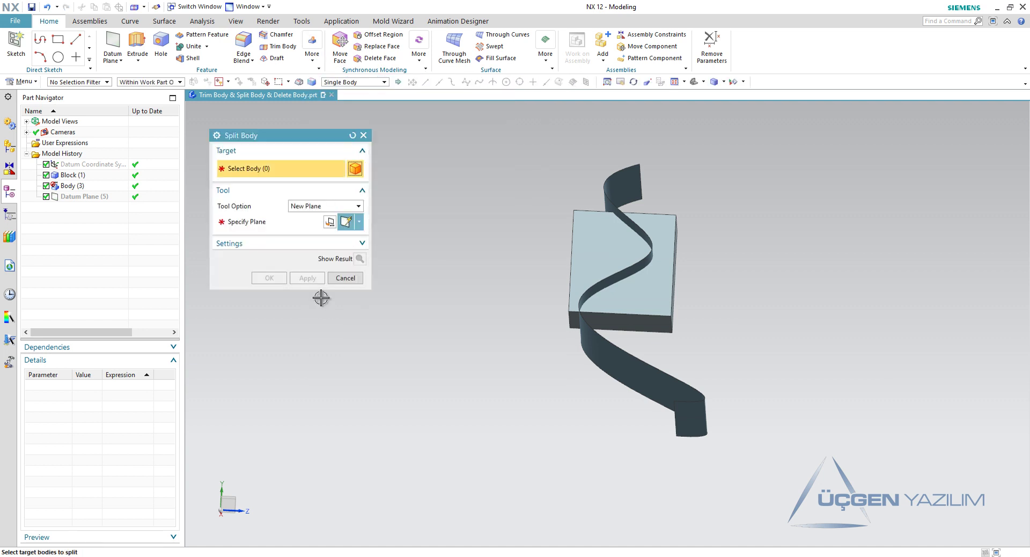
click(341, 206)
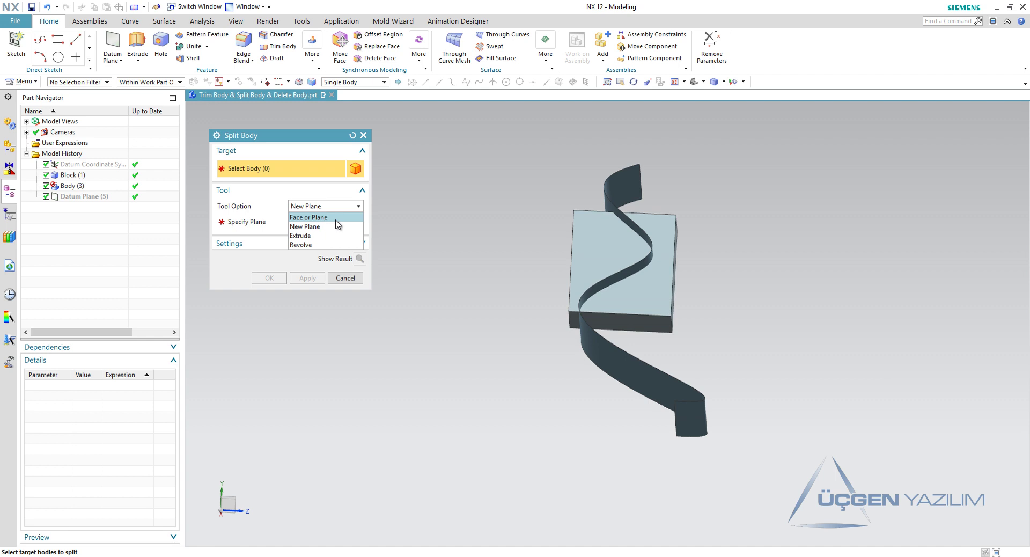
click(314, 189)
click(324, 206)
click(314, 188)
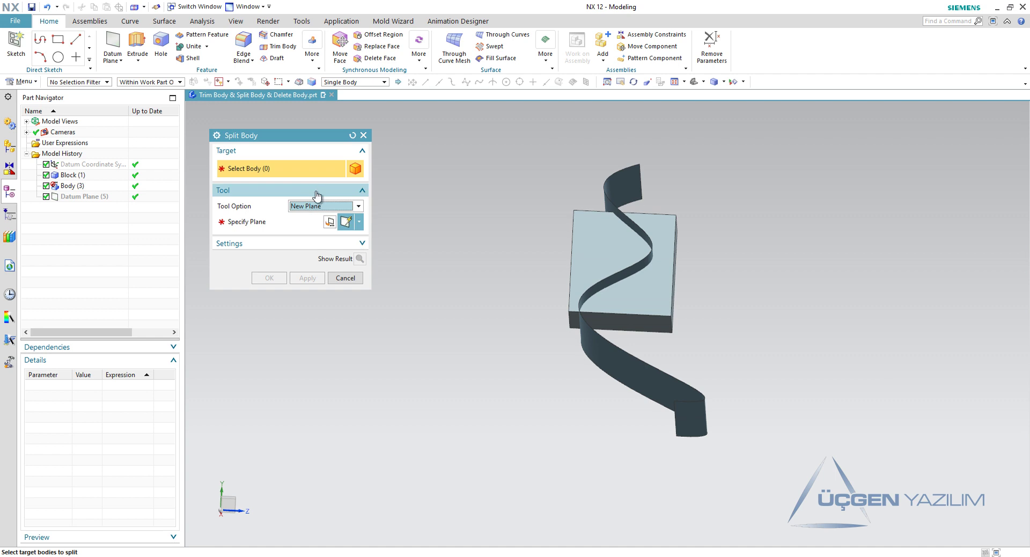
scroll(397, 211, down, 2)
scroll(539, 231, up, 2)
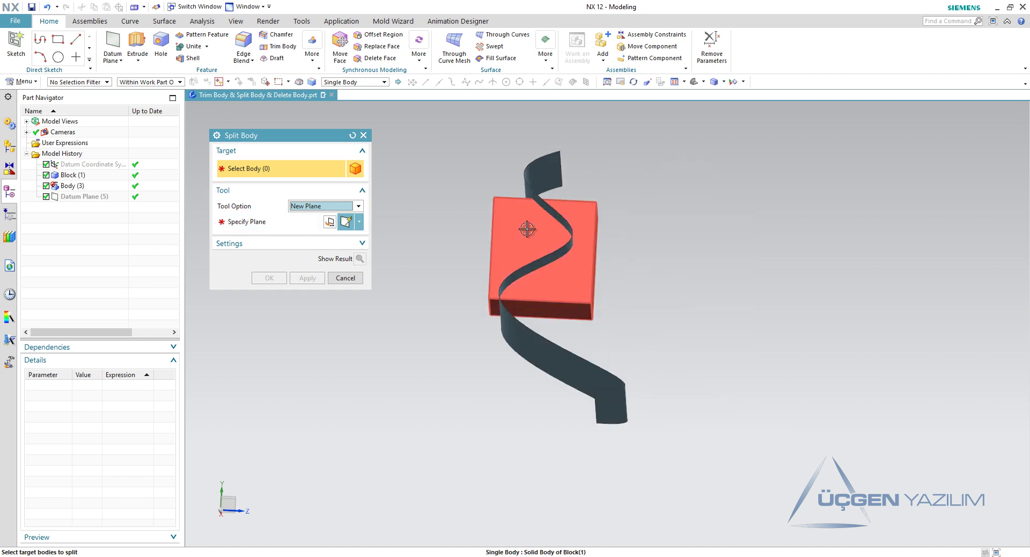
Step: Split the block using the wavy sheet with Tool Option Face or Plane
click(530, 229)
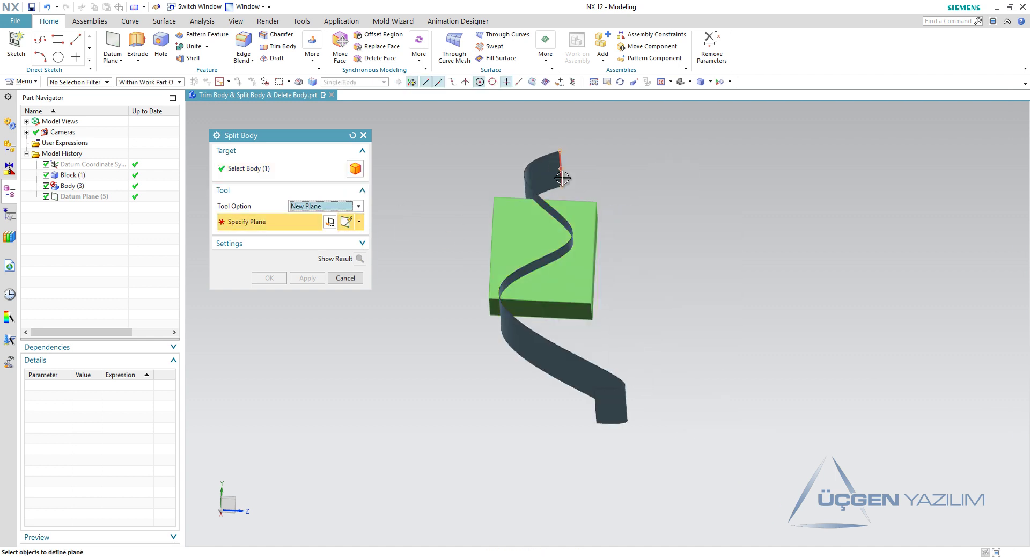
click(333, 208)
click(333, 216)
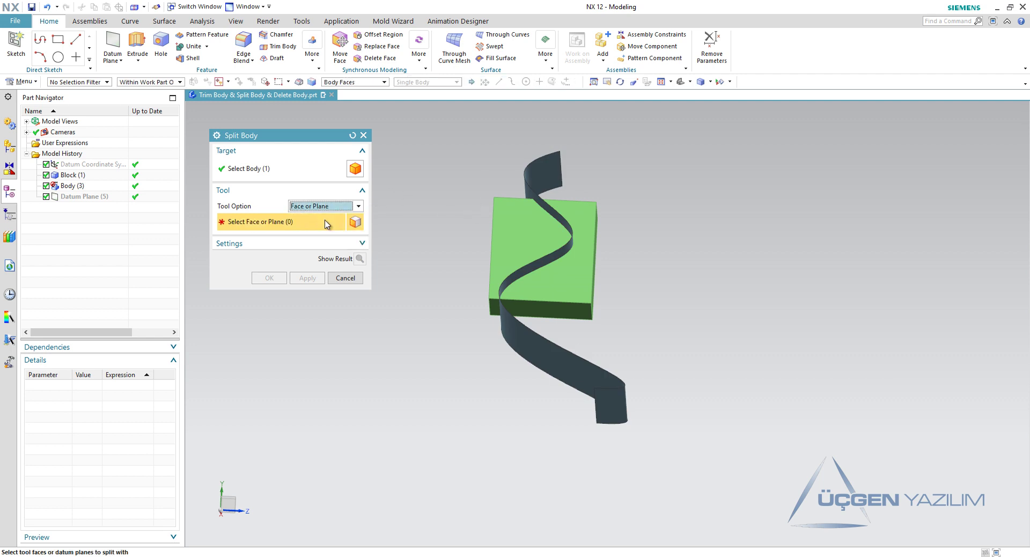
click(538, 173)
click(269, 278)
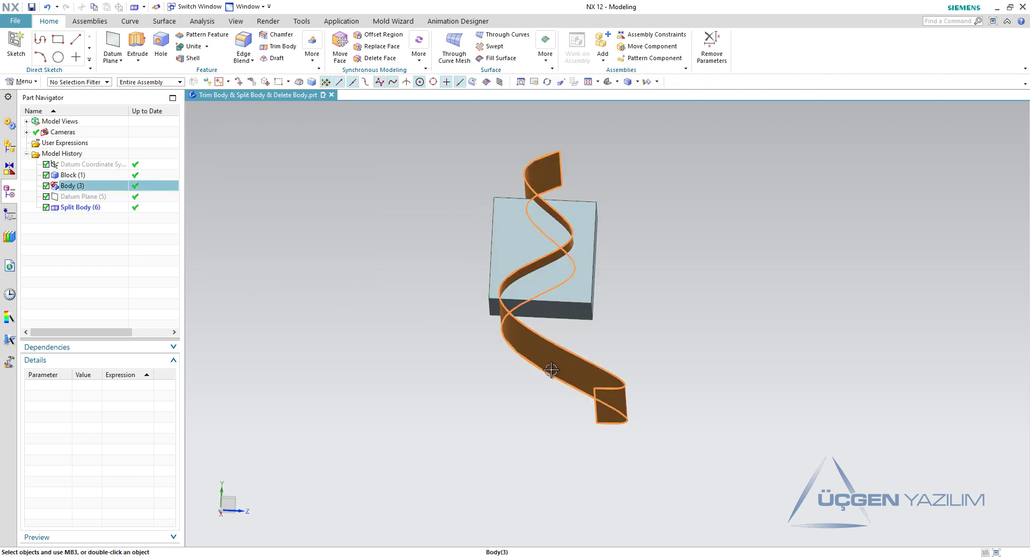
Step: Hide the wavy sheet with Ctrl+B and view the split block from a new angle
key(ctrl+b)
scroll(570, 292, up, 5)
middle_drag(602, 281, 667, 291)
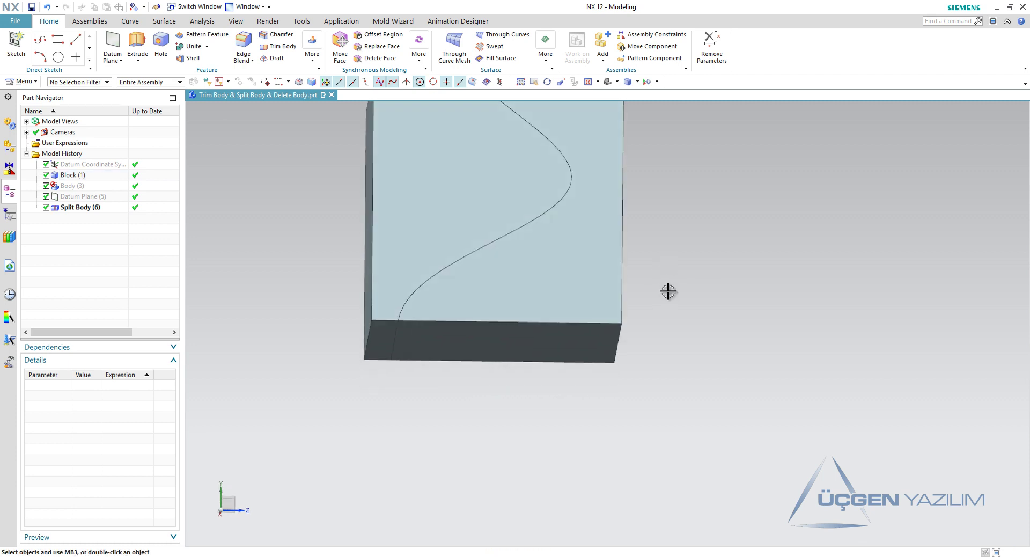
scroll(660, 252, down, 3)
scroll(627, 150, up, 1)
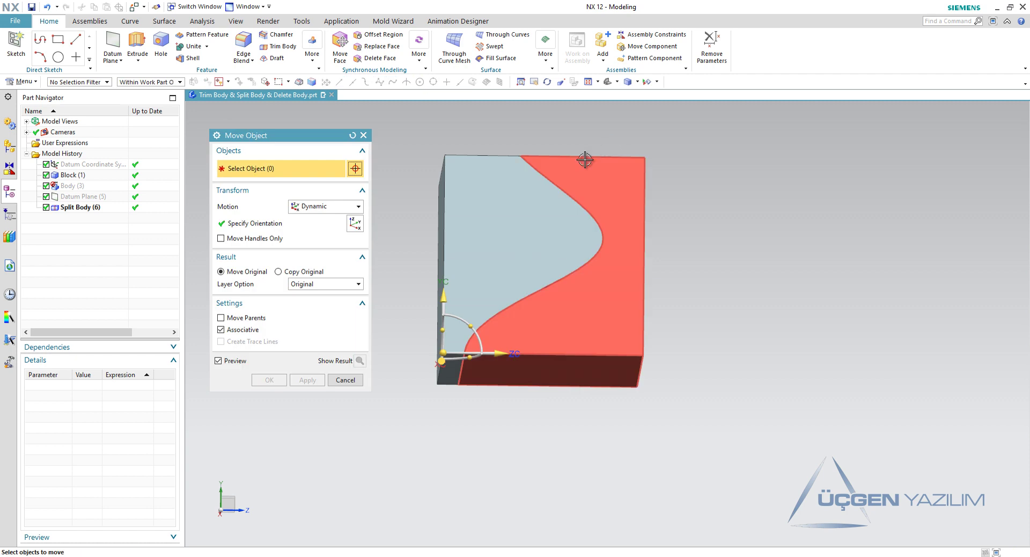
click(364, 135)
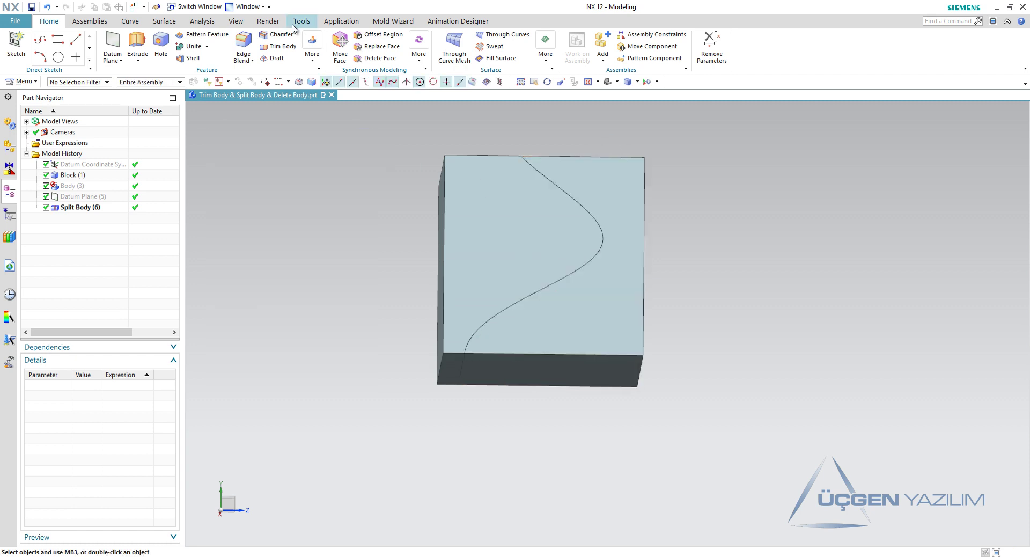
Step: Use Move Object to shift the right-hand split piece sideways, separating the two halves
click(302, 21)
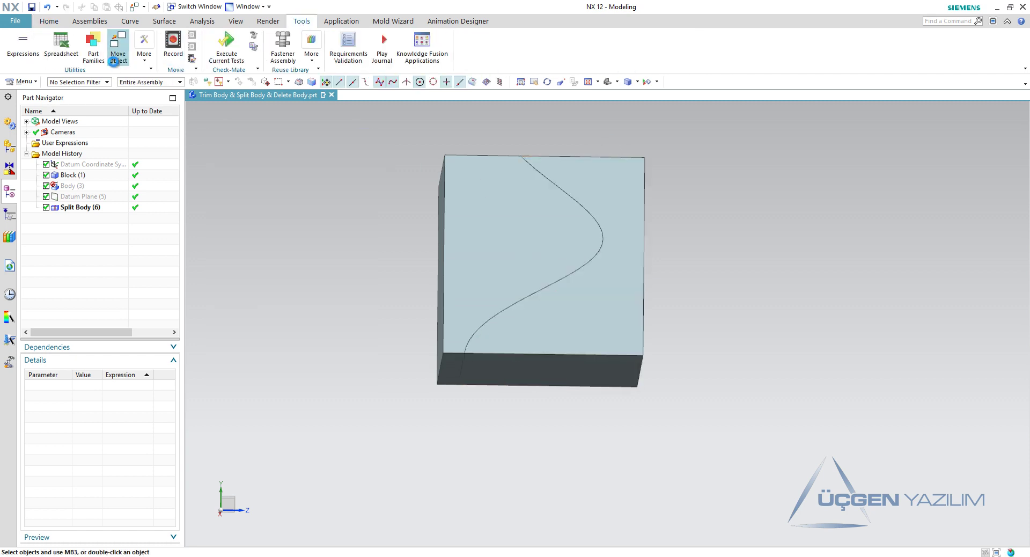
click(113, 61)
click(594, 205)
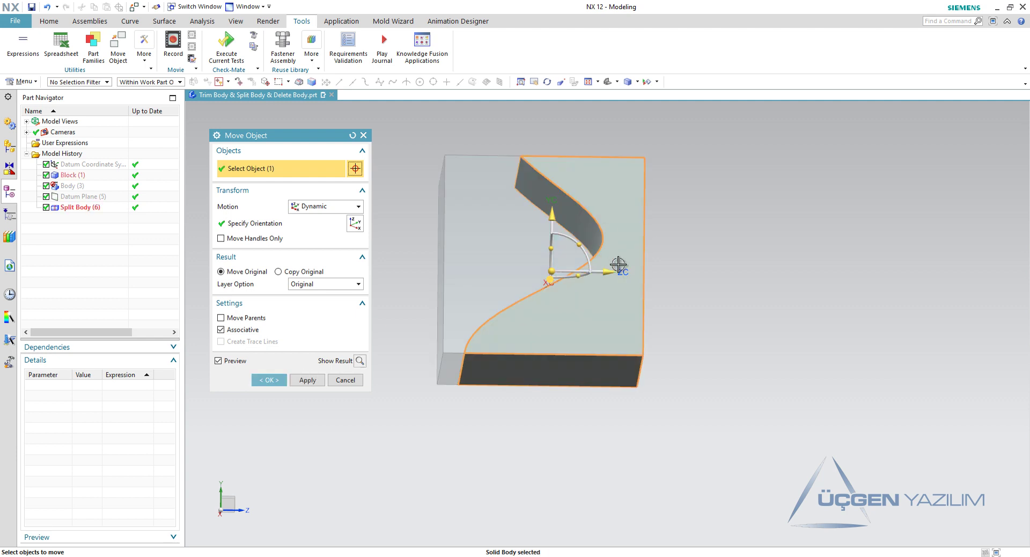
drag(618, 264, 830, 267)
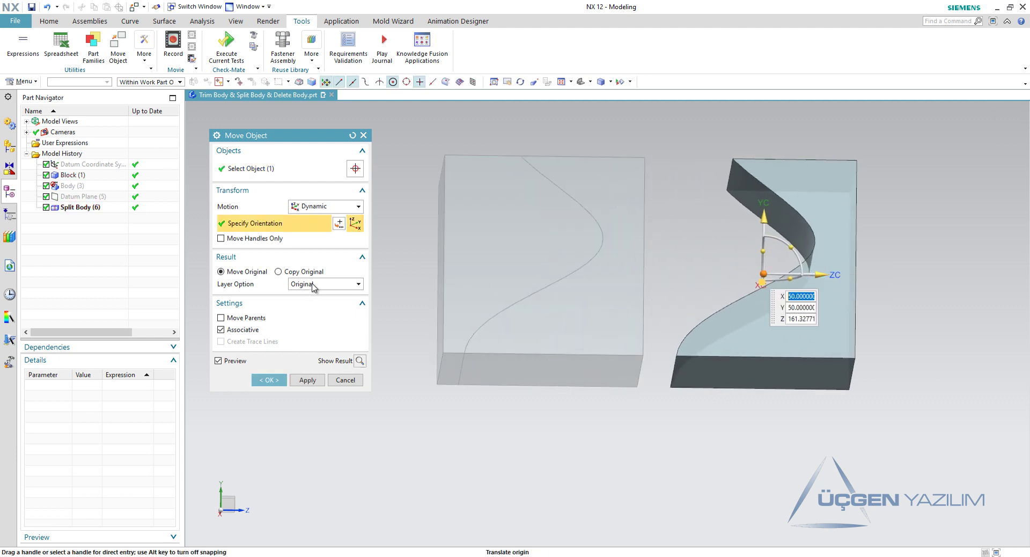
click(358, 361)
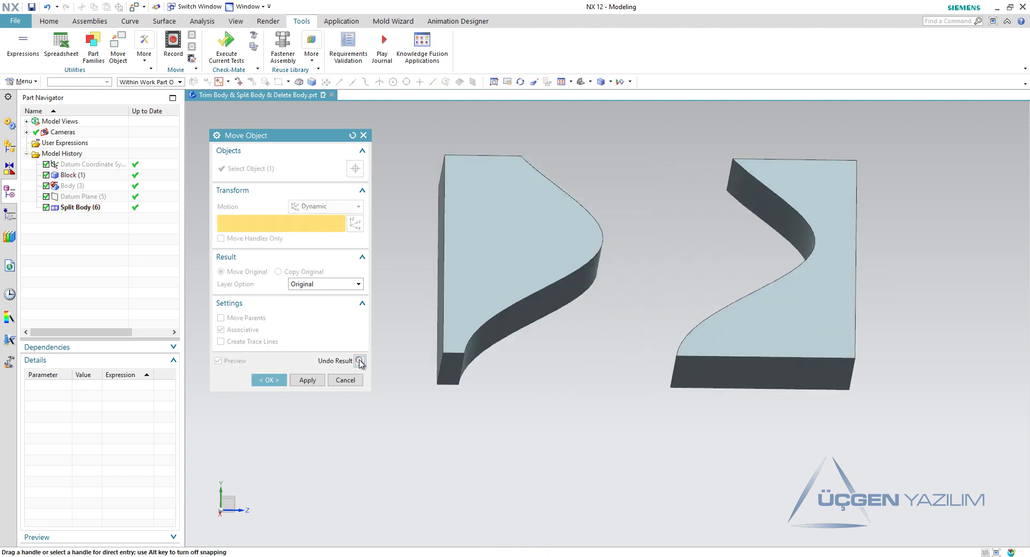
click(269, 380)
mouse_move(650, 412)
middle_down()
mouse_move(636, 397)
mouse_move(666, 375)
middle_up()
Step: Undo the piece move and sheet hiding, then delete the Split Body (6) feature
key(ctrl+z)
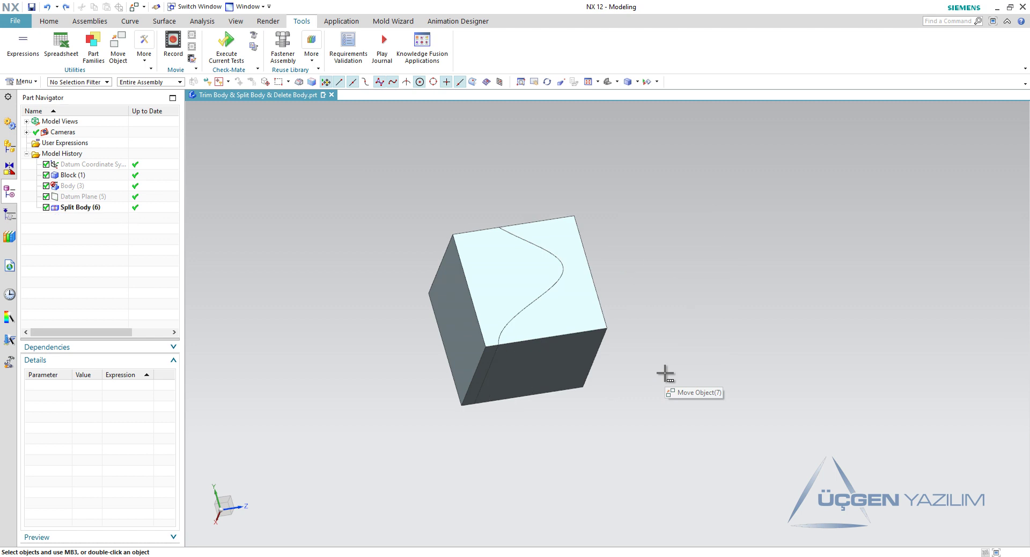
key(ctrl+z)
mouse_move(402, 283)
middle_down()
mouse_move(693, 282)
mouse_move(694, 294)
middle_up()
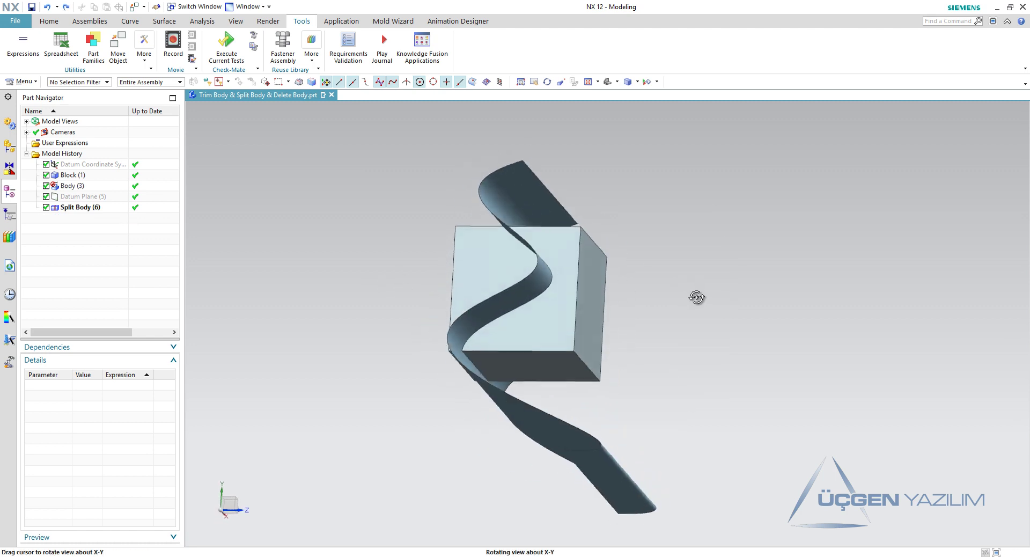
click(102, 209)
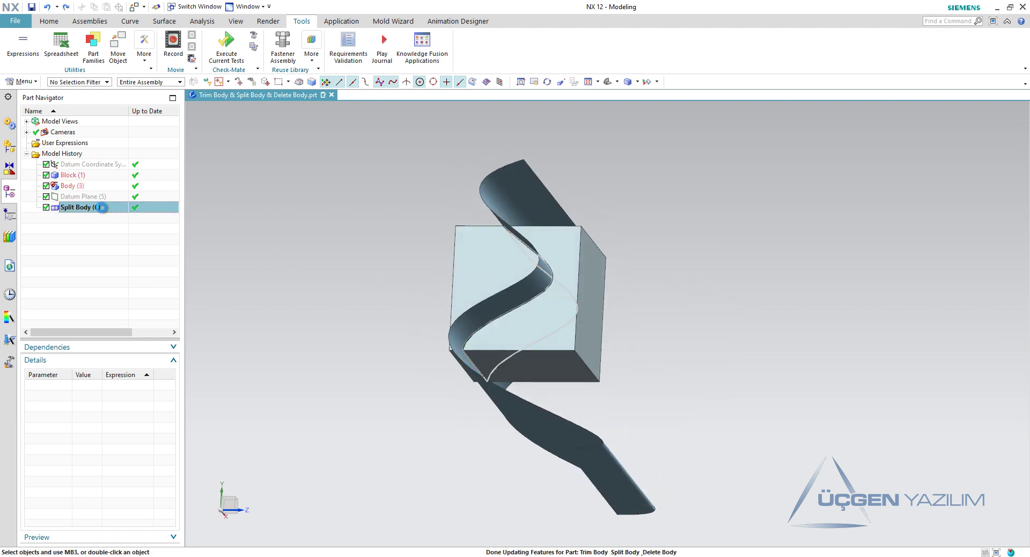
key(Delete)
click(51, 22)
Step: Try Split Body with the Extrude tool option, cancel it, and hide the wavy sheet
mouse_move(276, 164)
middle_down()
mouse_move(570, 251)
mouse_move(530, 210)
middle_up()
click(311, 54)
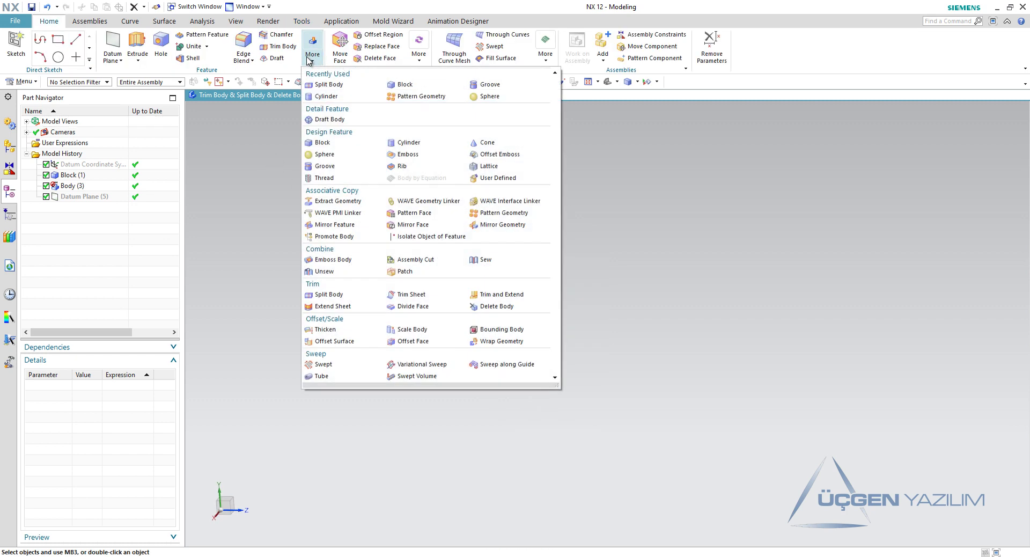
click(329, 294)
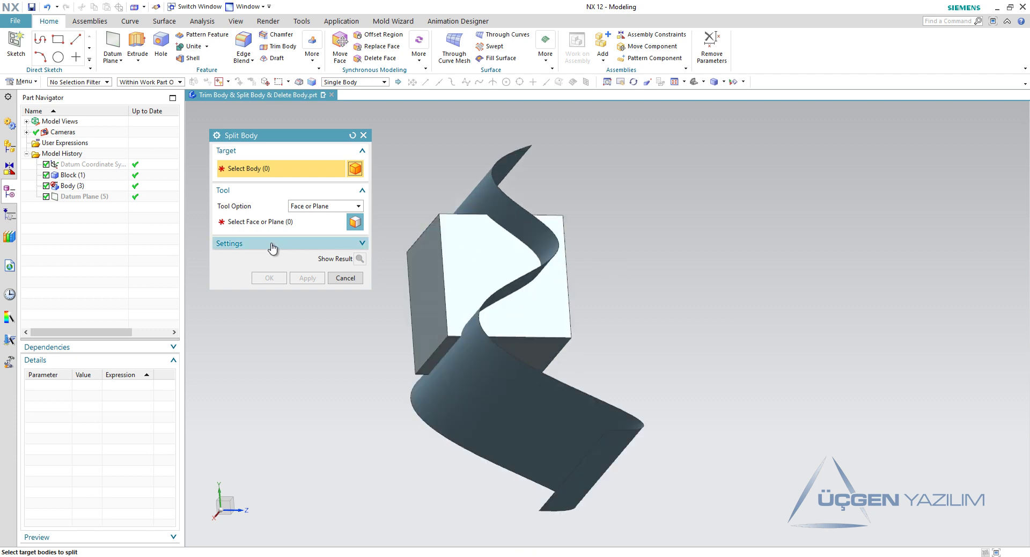
click(325, 206)
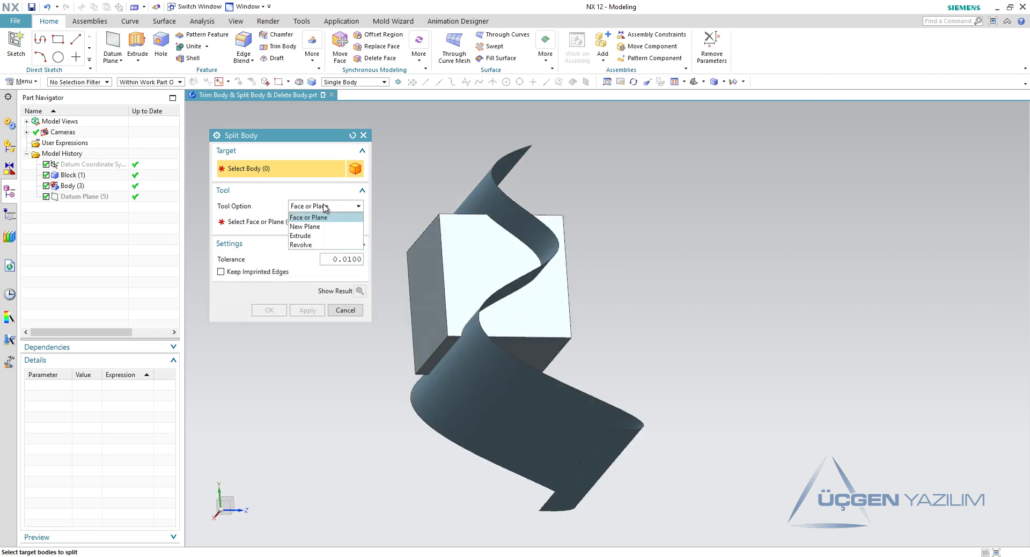
click(320, 234)
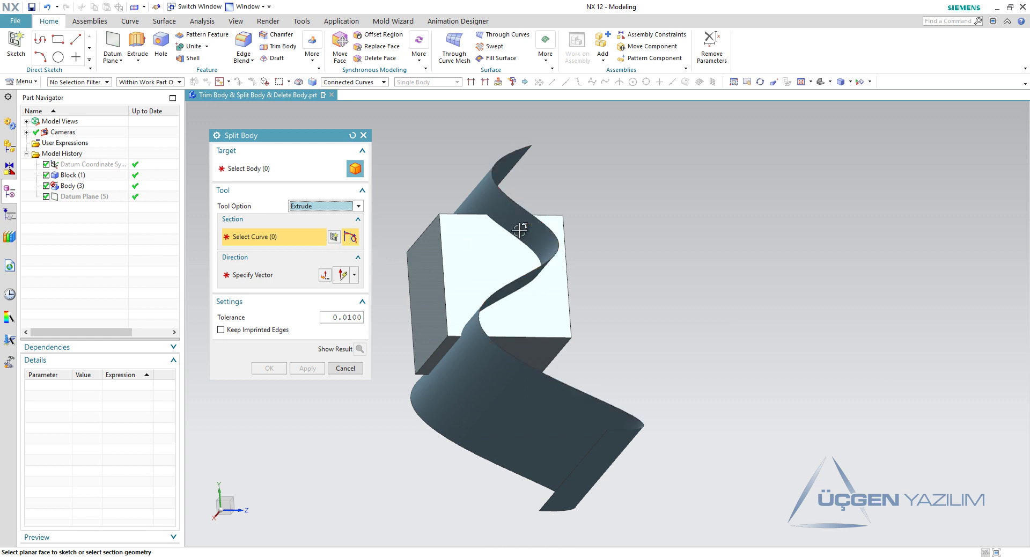
scroll(595, 272, up, 2)
click(363, 135)
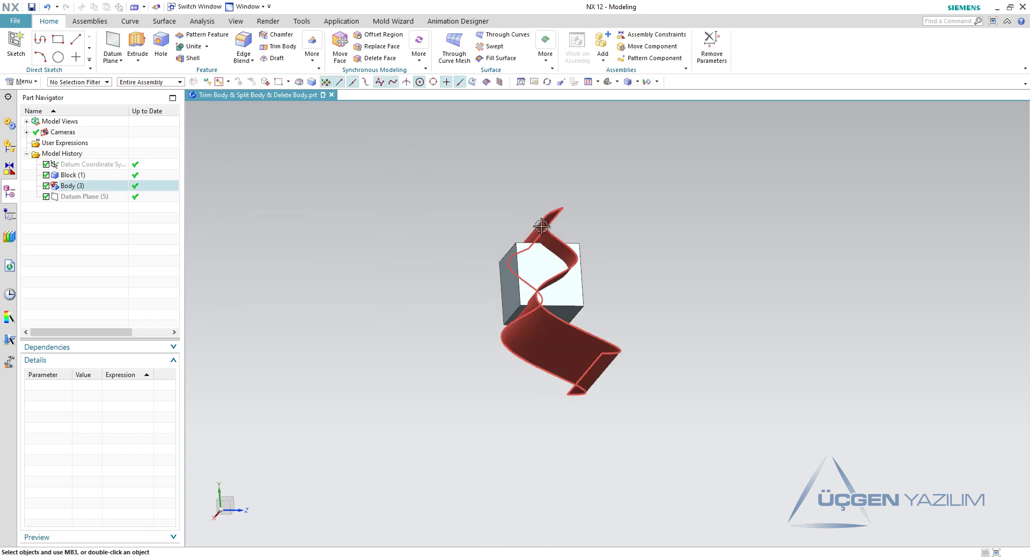
key(ctrl+b)
scroll(647, 258, down, 2)
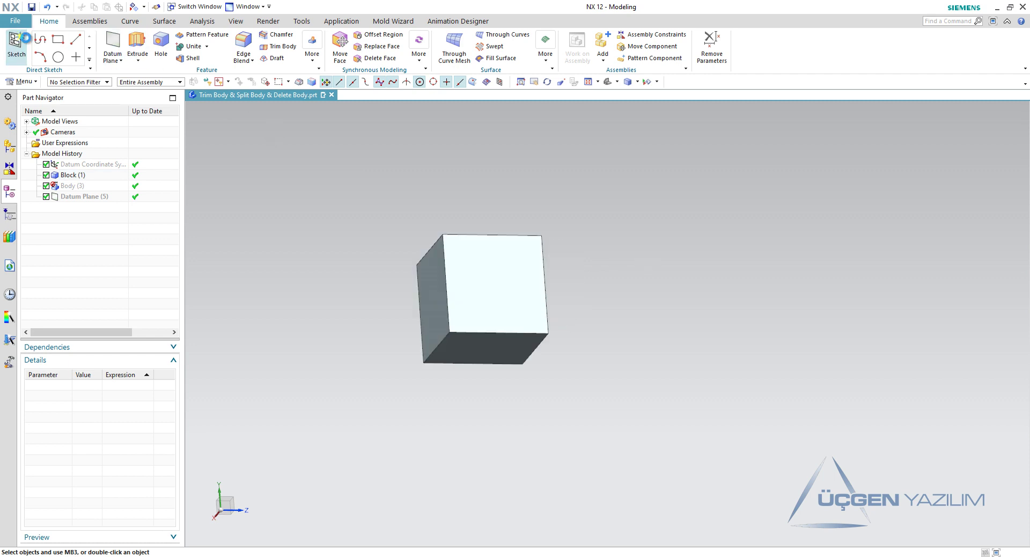
Step: Start a sketch on a new plane offset upward from the top face, oriented to the top front edge
mouse_move(620, 293)
middle_down()
mouse_move(621, 340)
mouse_move(620, 299)
mouse_move(525, 253)
middle_up()
click(324, 203)
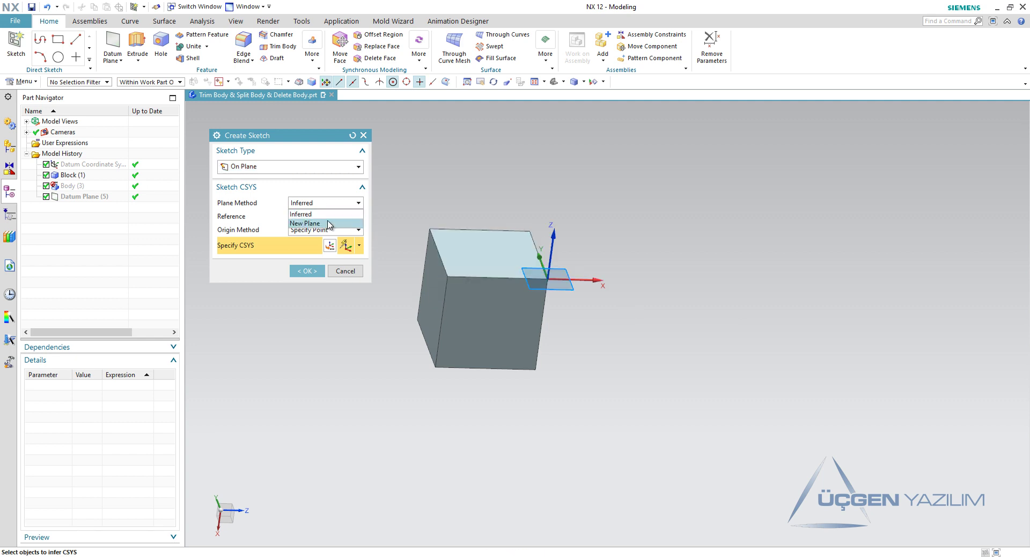
click(309, 223)
click(469, 256)
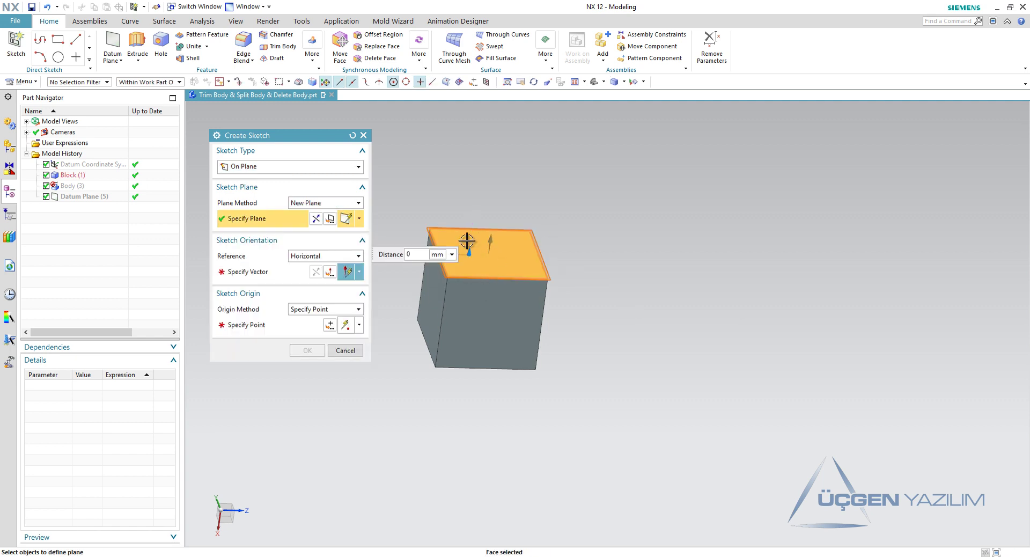
drag(469, 250, 469, 207)
middle_click(539, 301)
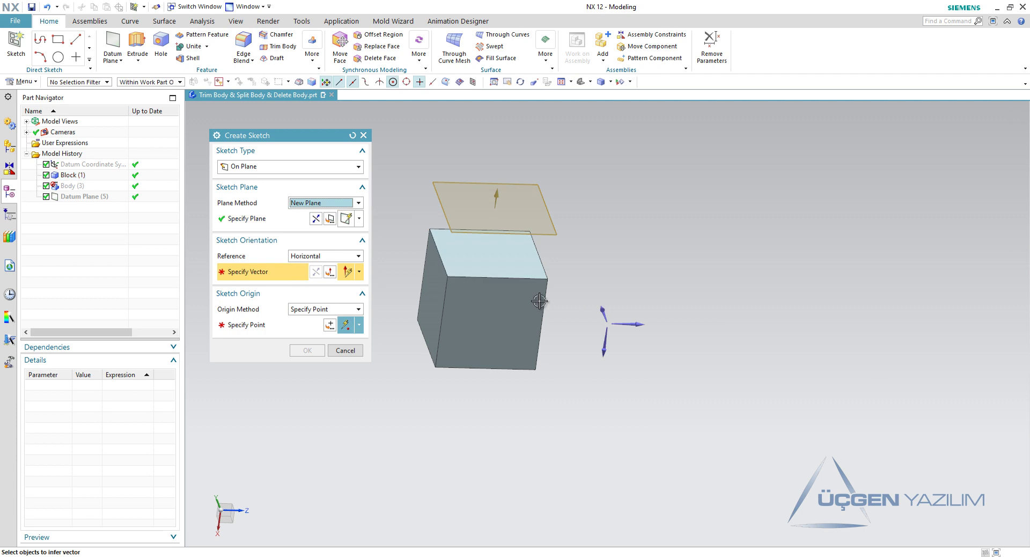
click(510, 278)
click(331, 325)
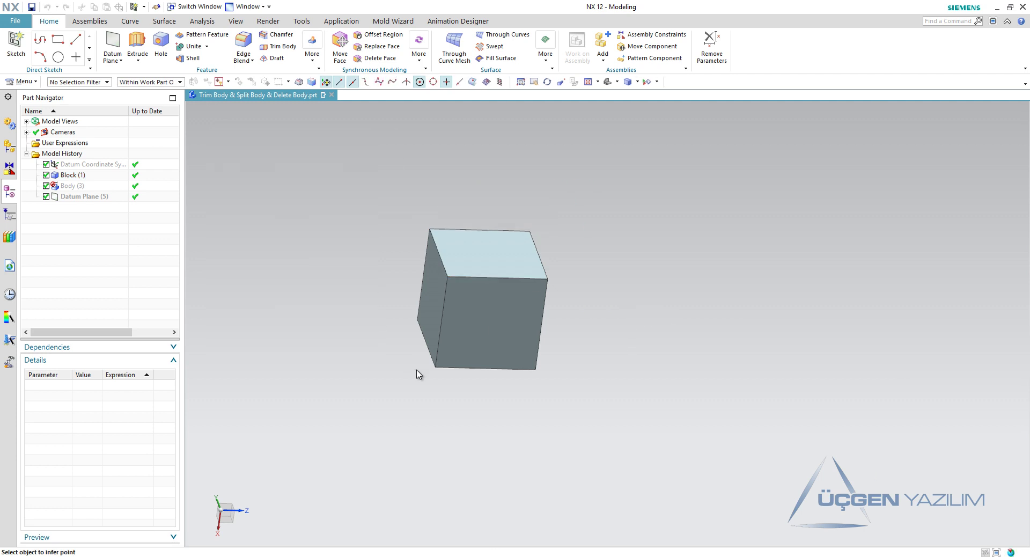
middle_click(406, 376)
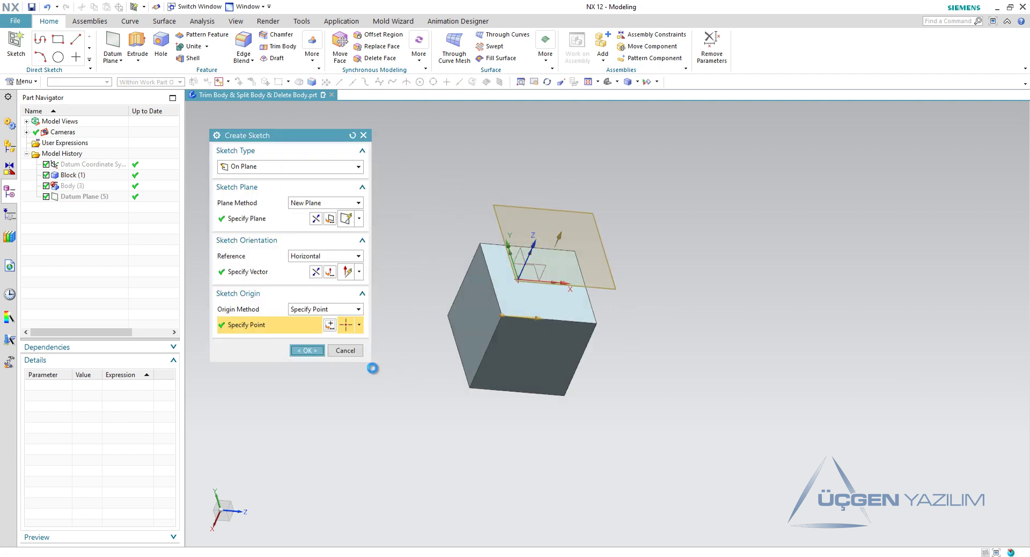
middle_click(376, 365)
mouse_move(688, 380)
middle_down()
mouse_move(727, 325)
mouse_move(720, 364)
middle_up()
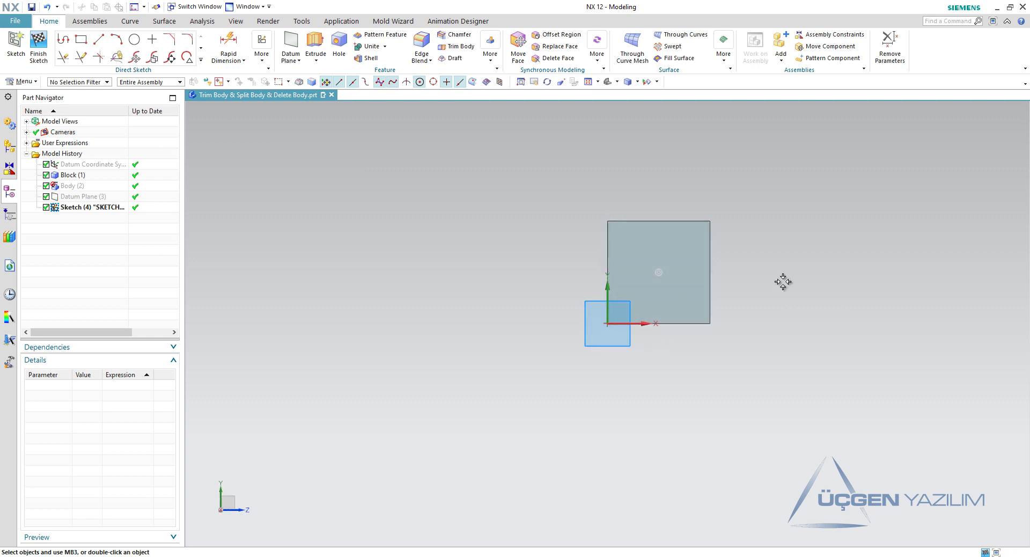
Step: Draw a closed four-line rectangle with Profile in plan view and finish the sketch
key(F8)
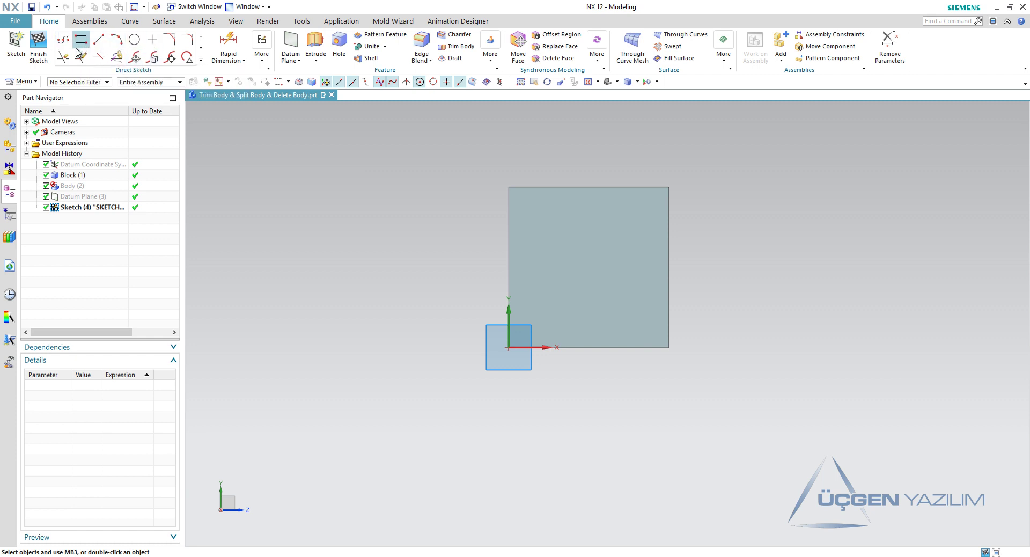
click(63, 43)
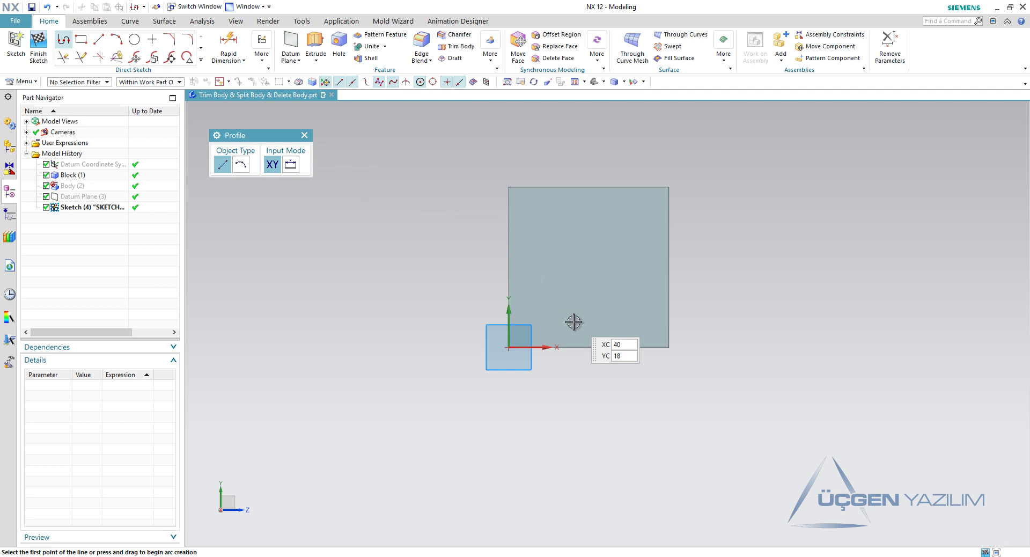
click(570, 387)
click(569, 270)
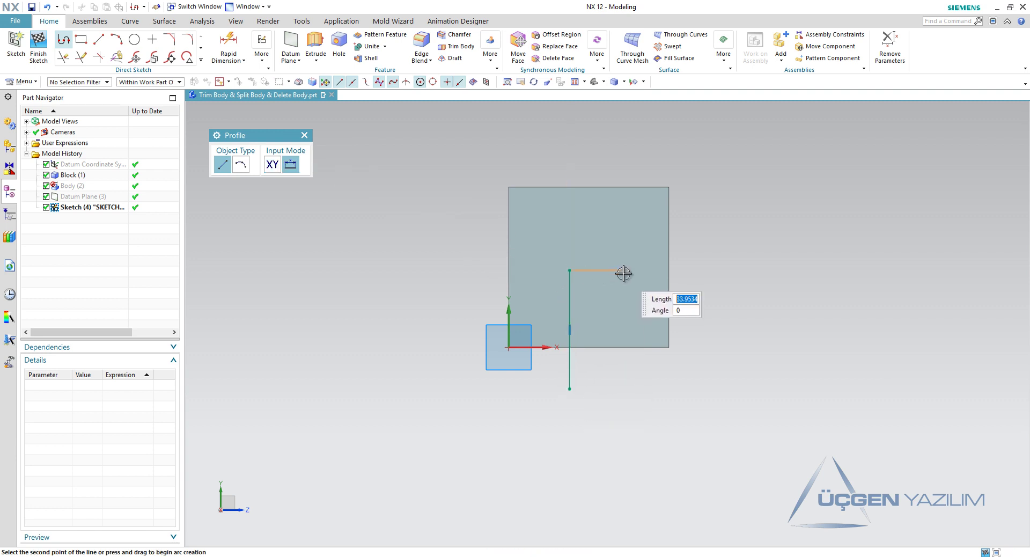
click(623, 270)
click(623, 389)
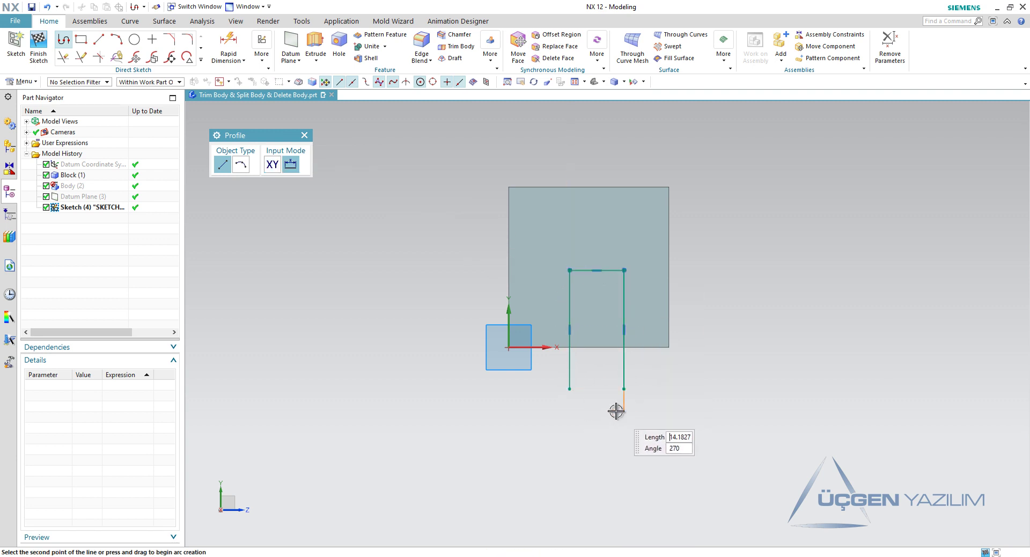
click(570, 388)
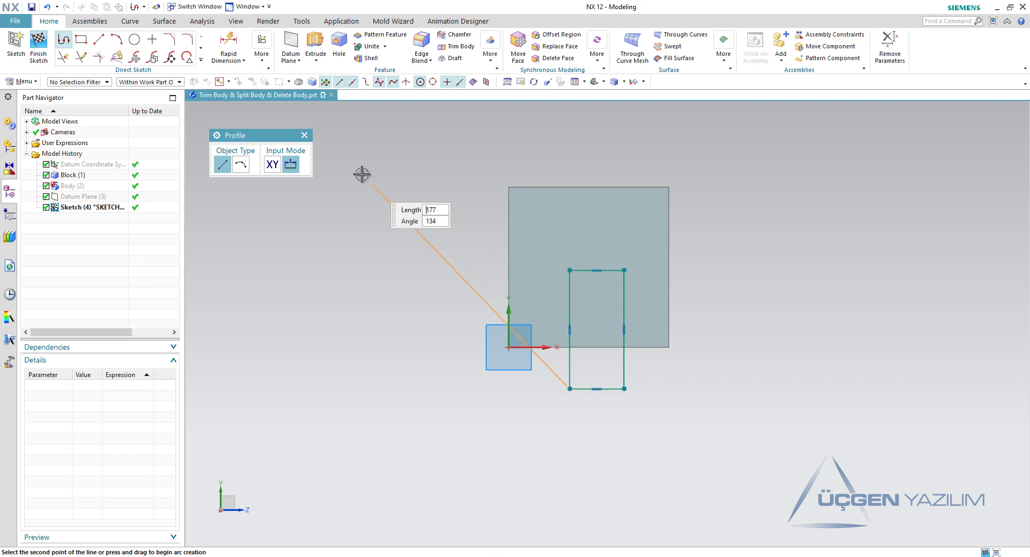
key(Escape)
mouse_move(688, 358)
middle_down()
mouse_move(627, 352)
mouse_move(701, 349)
mouse_move(647, 382)
mouse_move(696, 358)
middle_up()
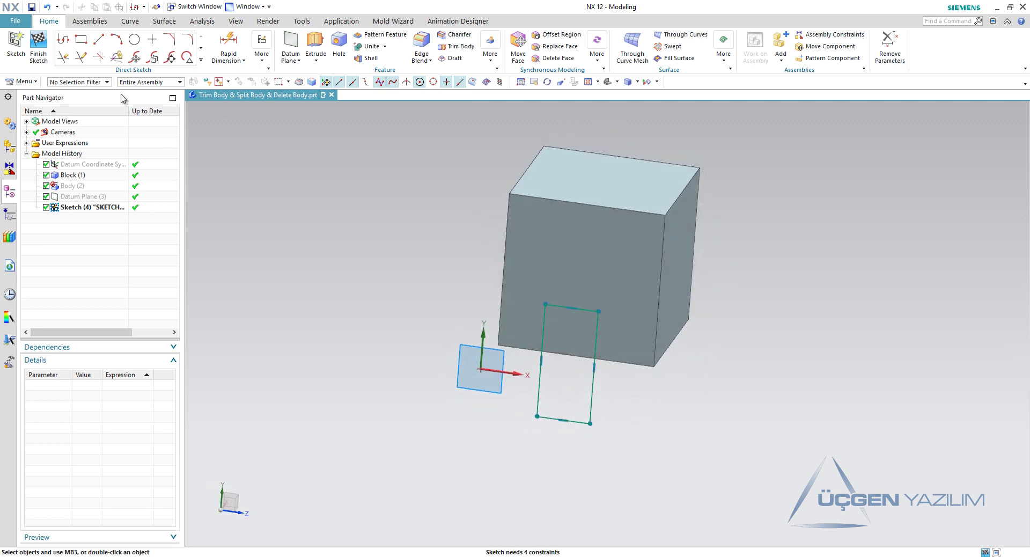
click(39, 47)
Step: Edit Sketch (4) to stretch the rectangle's top edge upward, overlapping the block
mouse_move(730, 292)
middle_down()
mouse_move(791, 274)
mouse_move(804, 294)
middle_up()
click(99, 208)
double_click(99, 207)
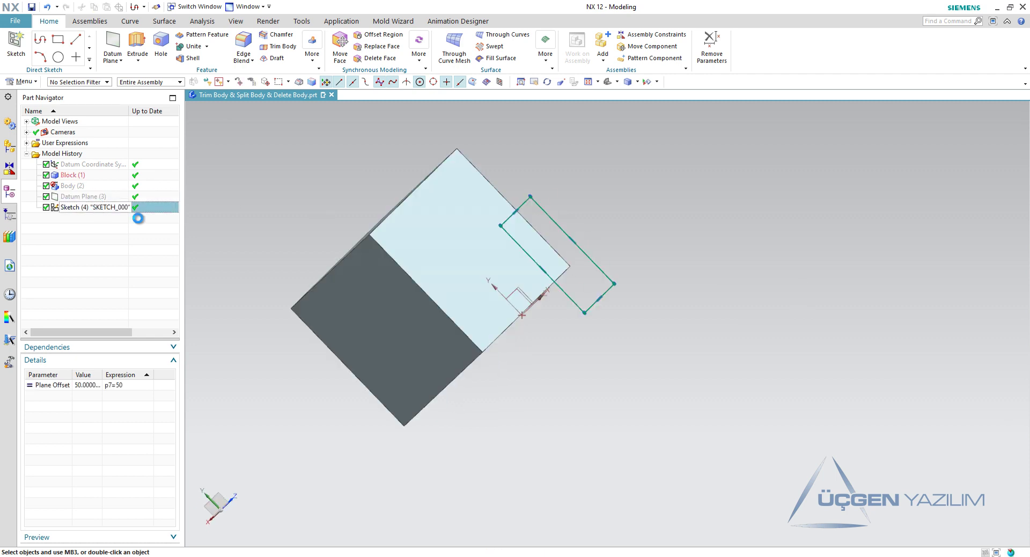
drag(574, 216, 570, 168)
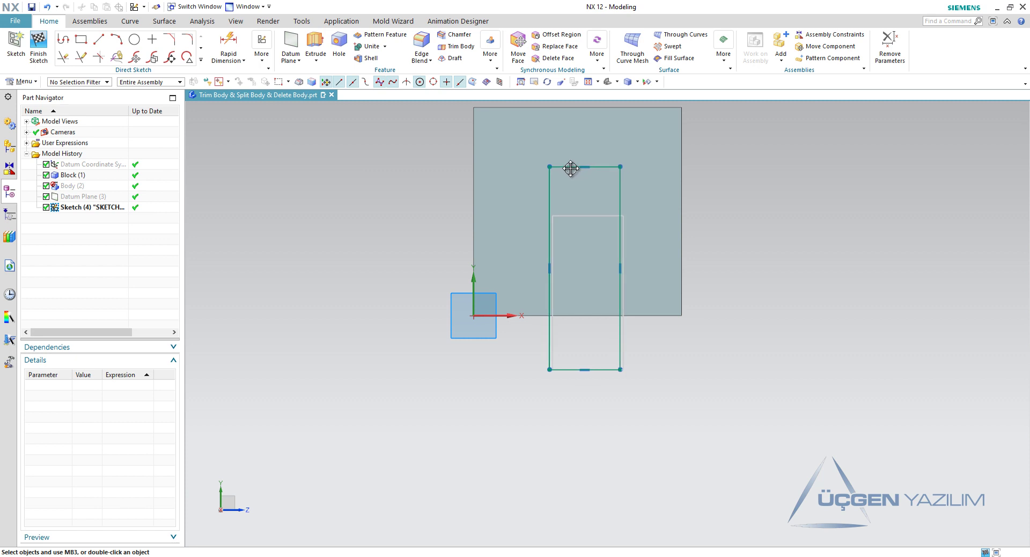
click(38, 57)
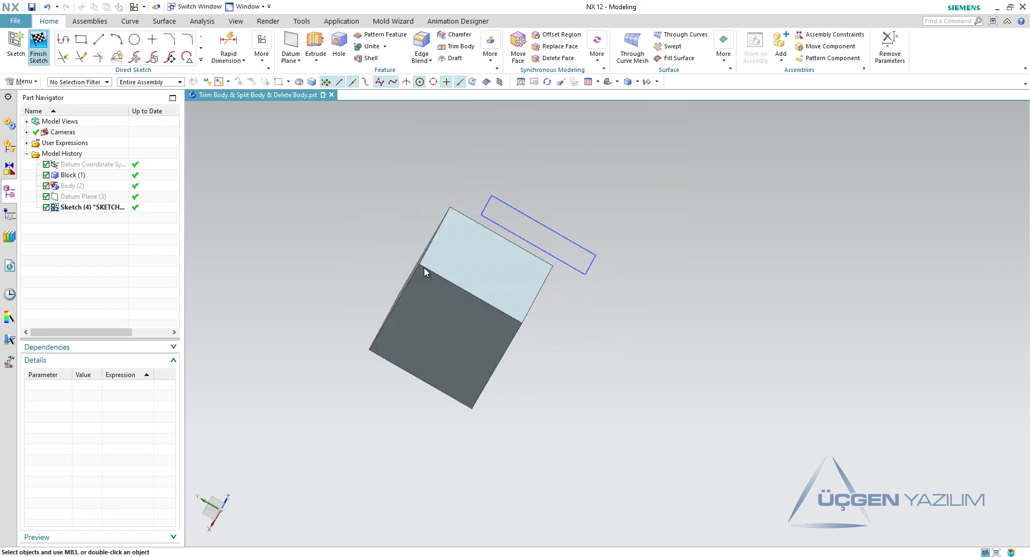
Step: Start Split Body on the block with Tool Option Extrude, using the rectangle sketch as section
click(312, 57)
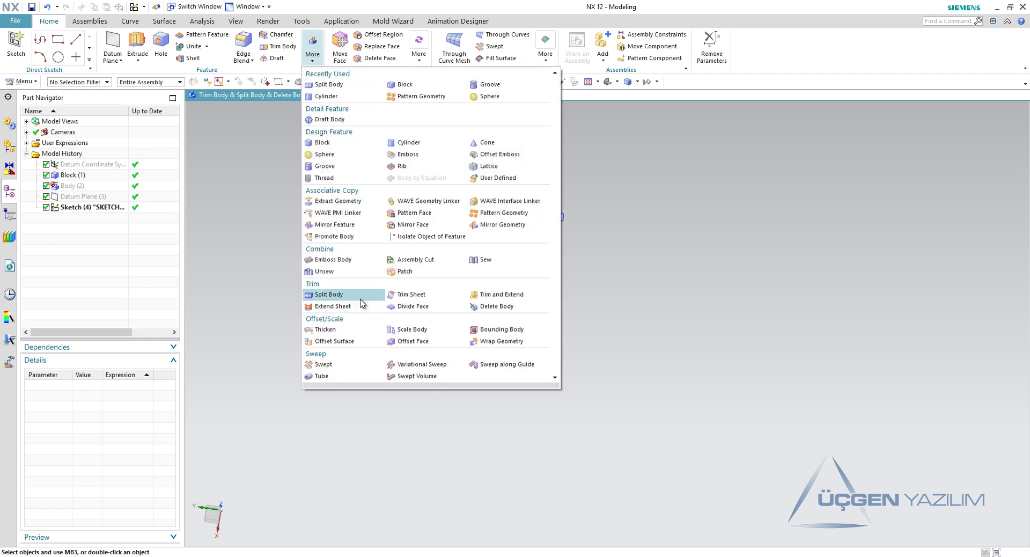
click(328, 294)
click(489, 267)
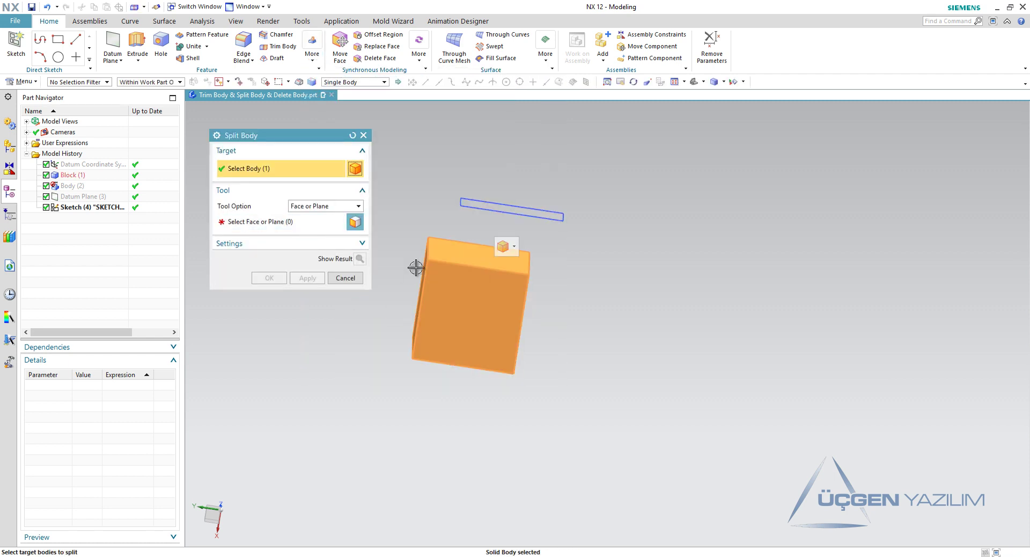
click(324, 206)
click(312, 237)
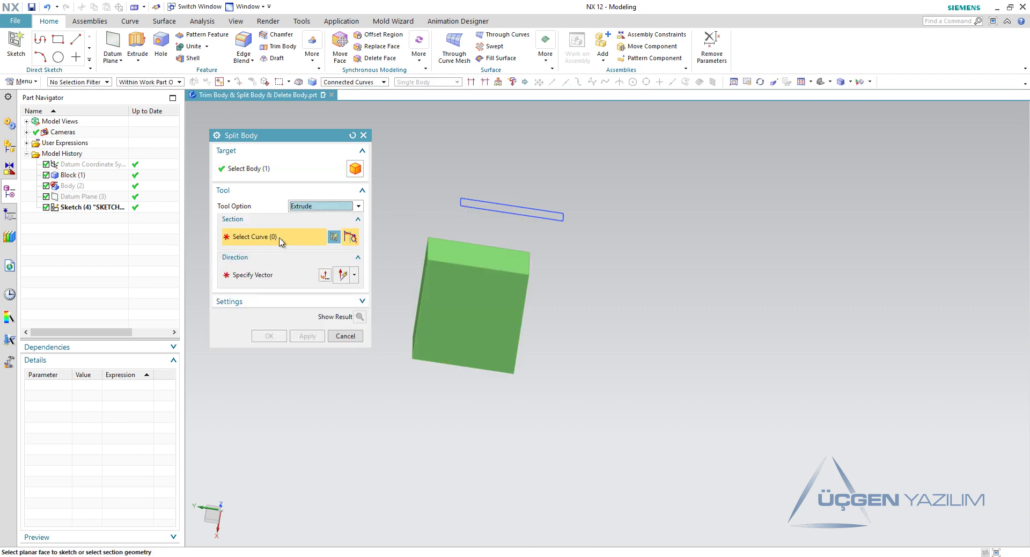
click(503, 219)
middle_drag(571, 223, 561, 284)
click(298, 276)
Step: Set a vertical Inferred extrude direction from a block edge, preview, and apply the split
middle_drag(529, 330, 558, 287)
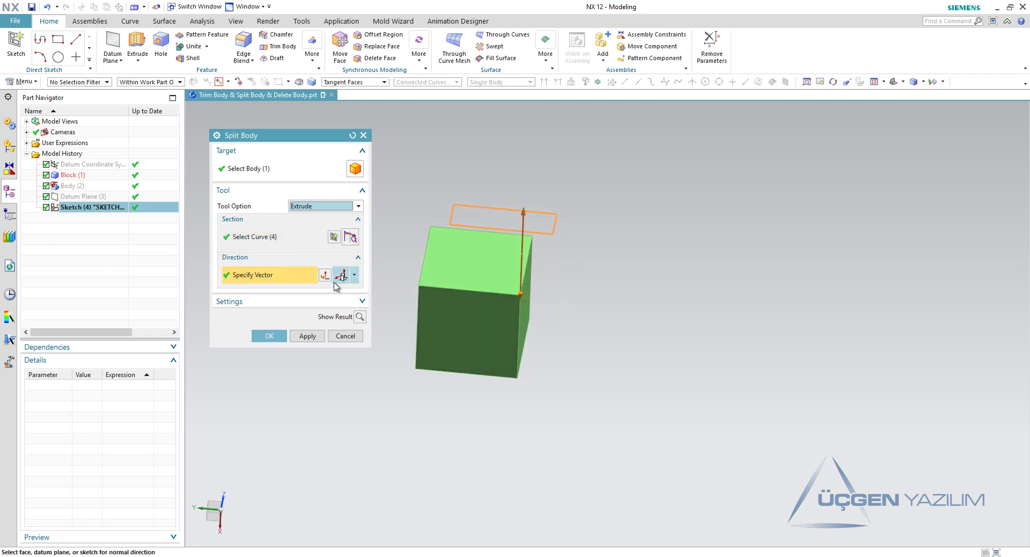
click(355, 275)
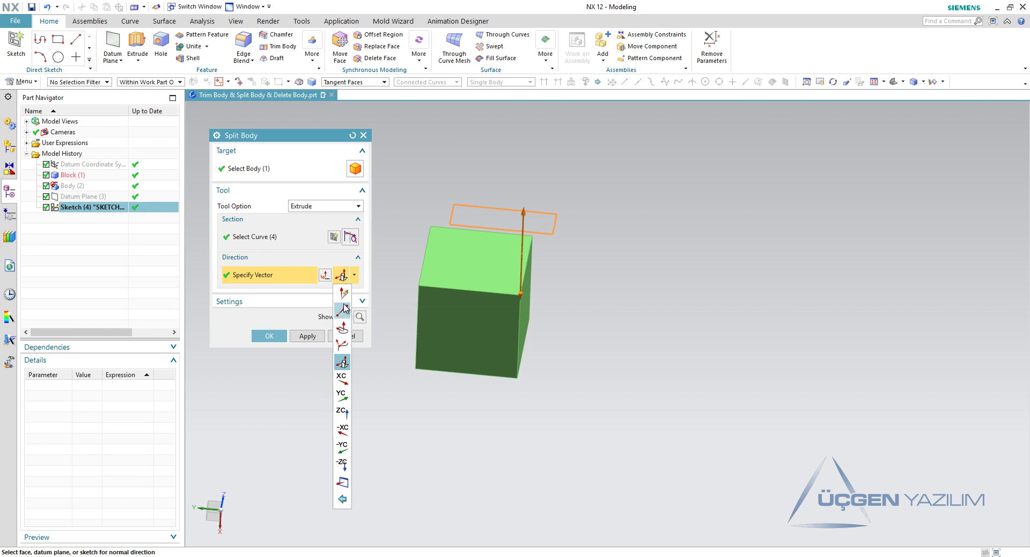
click(347, 296)
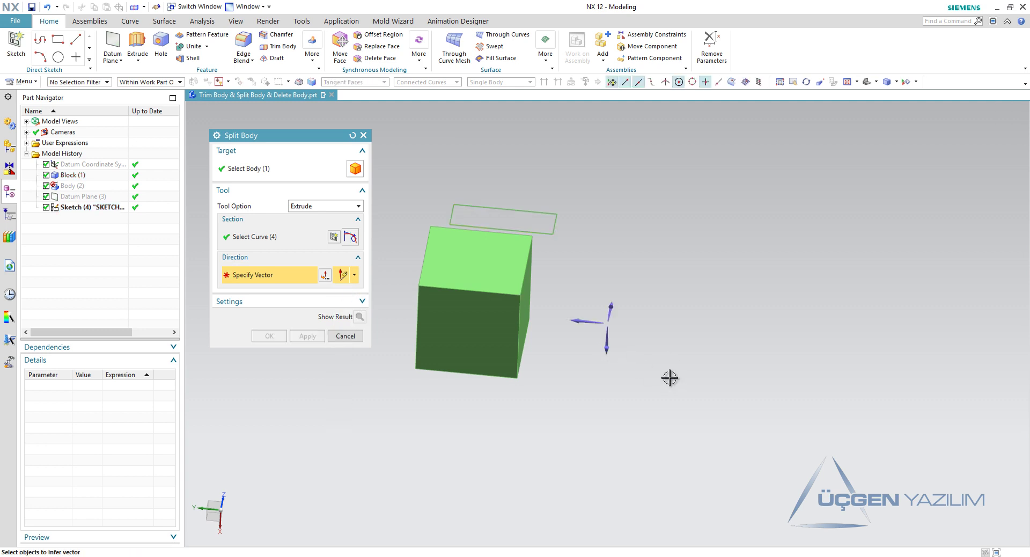
middle_drag(671, 379, 671, 364)
click(610, 369)
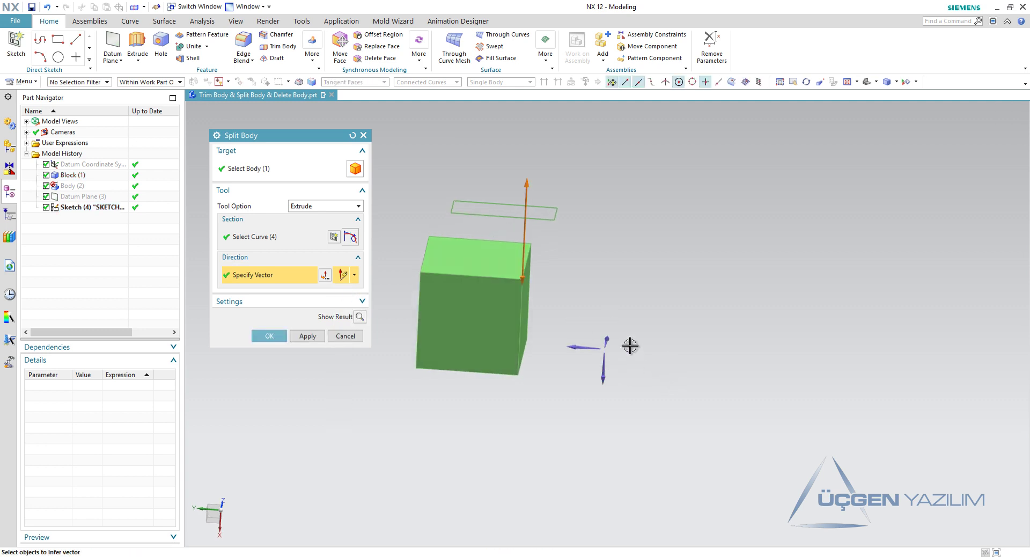
click(359, 317)
middle_drag(630, 259, 485, 298)
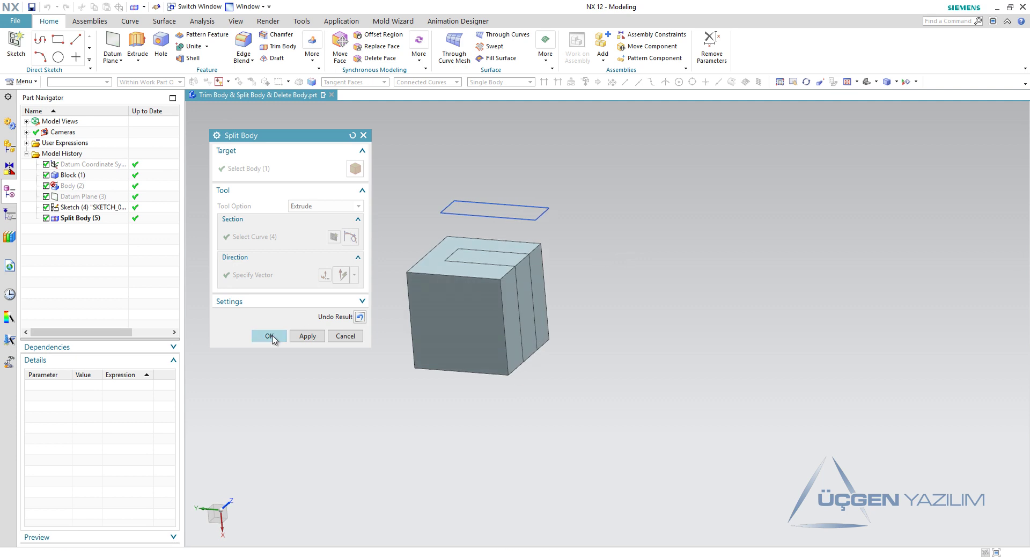
click(269, 336)
Step: Use Move Object (Ctrl+T) to slide the split-off piece away from the block
scroll(534, 302, up, 3)
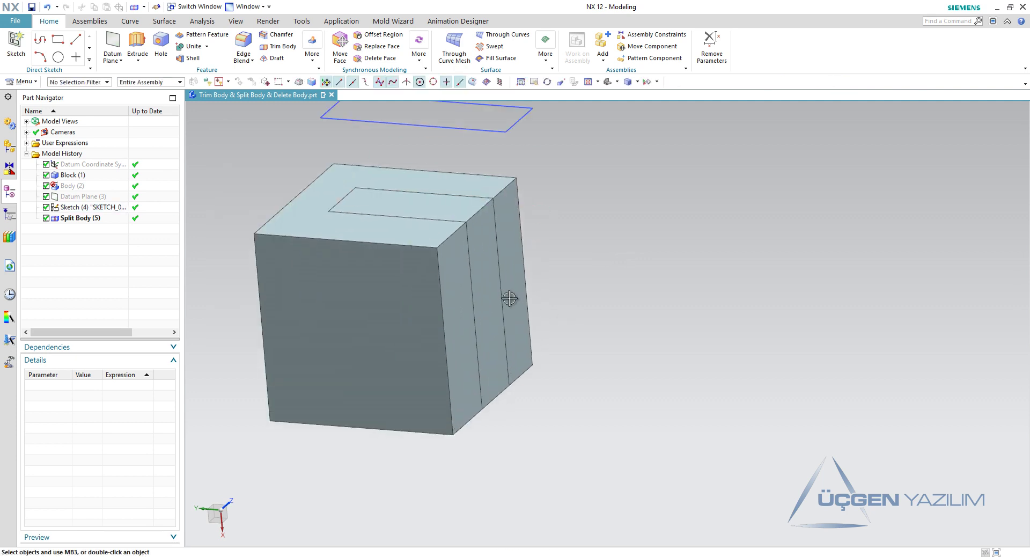
scroll(486, 299, down, 3)
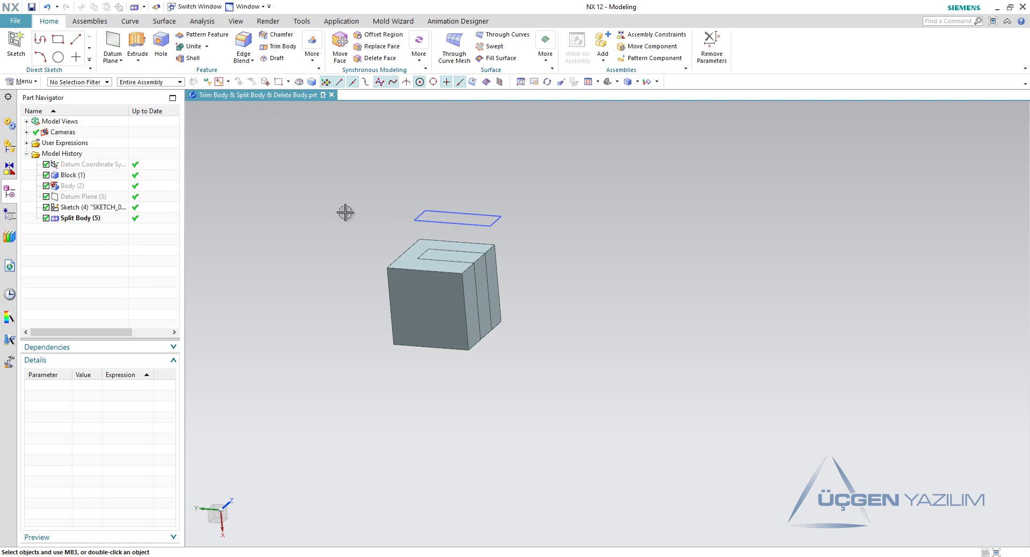
key(ctrl+t)
click(459, 259)
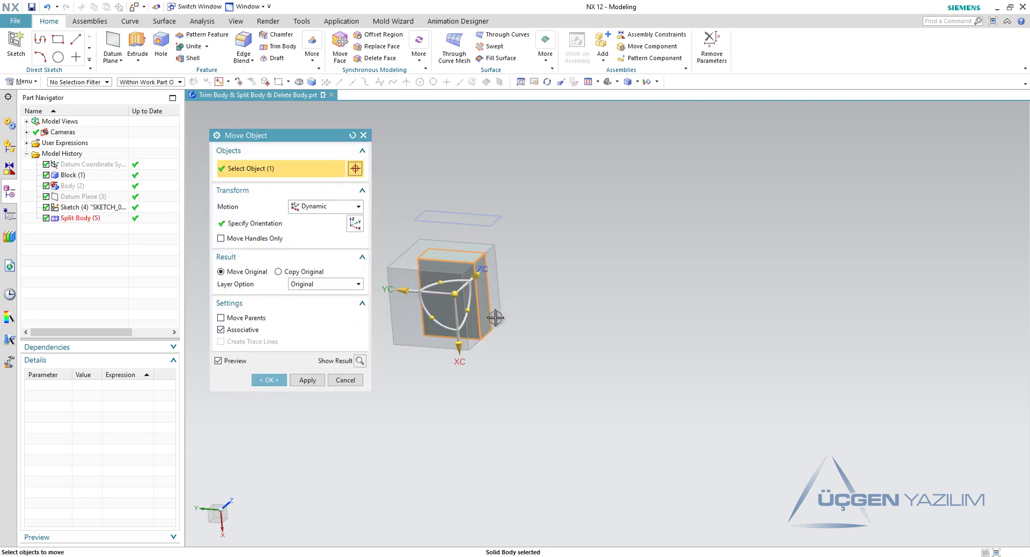
drag(401, 290, 523, 291)
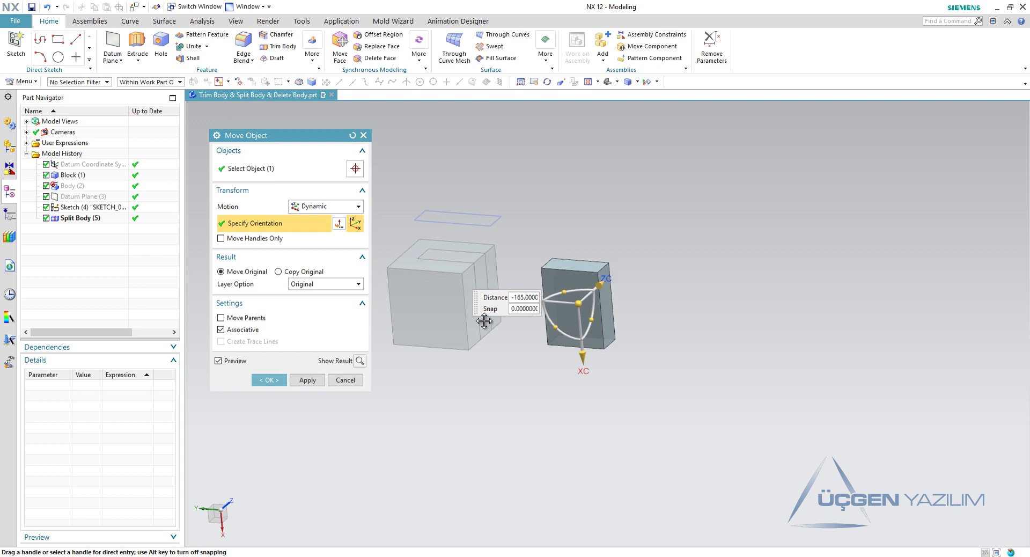
click(359, 361)
Step: Cancel the move and undo Split Body (5) to restore the single block
middle_drag(608, 249, 494, 249)
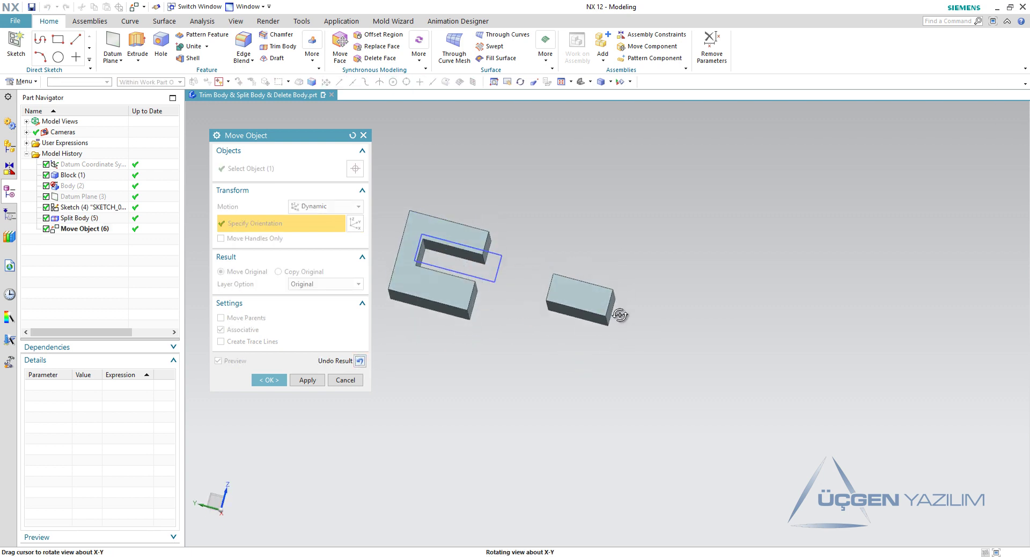
click(363, 135)
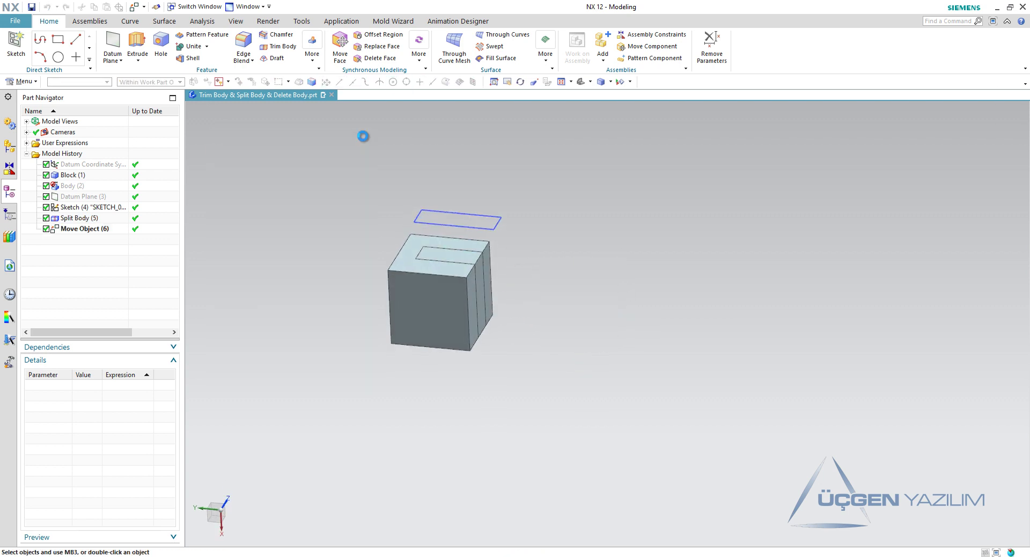
key(ctrl+z)
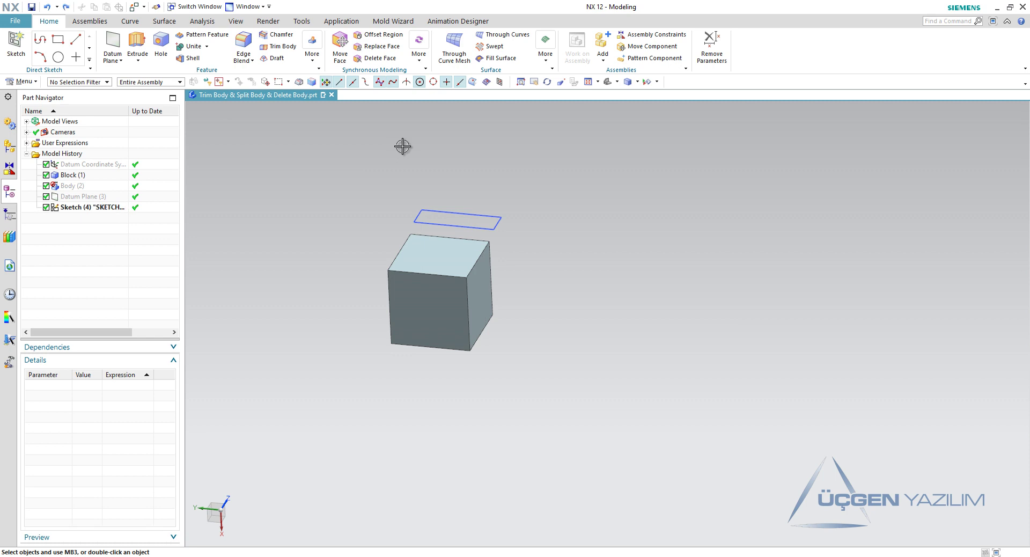
Step: Start a Split Body on the cube with a Revolve tool, using the rectangle's four curves as section
click(312, 54)
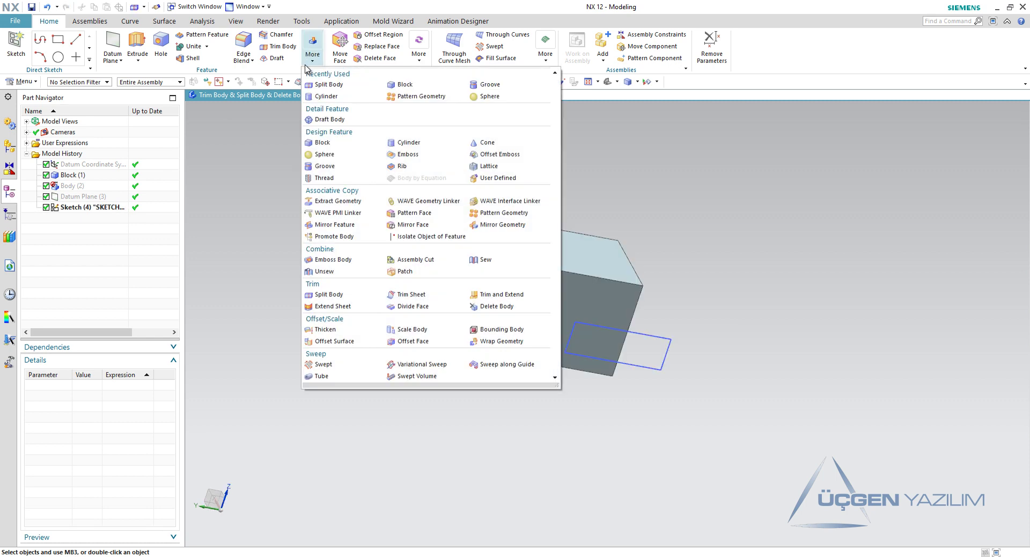
click(370, 298)
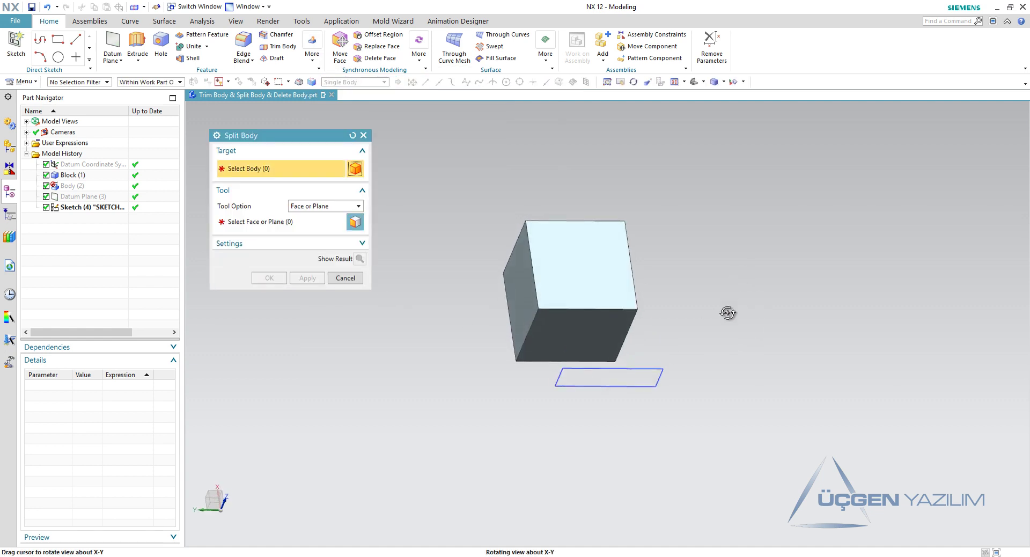
click(581, 290)
click(325, 206)
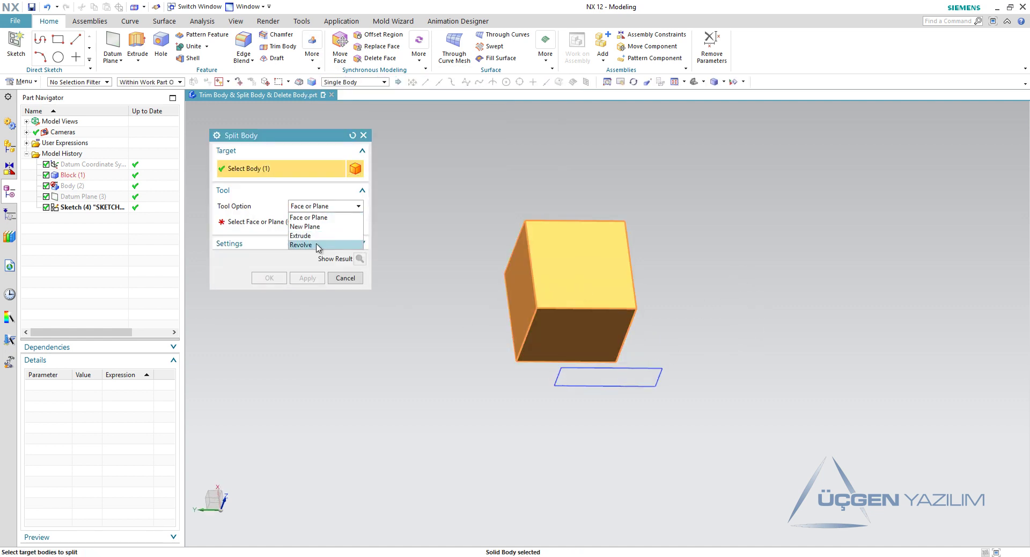
click(314, 245)
middle_drag(720, 372, 721, 387)
drag(698, 366, 537, 426)
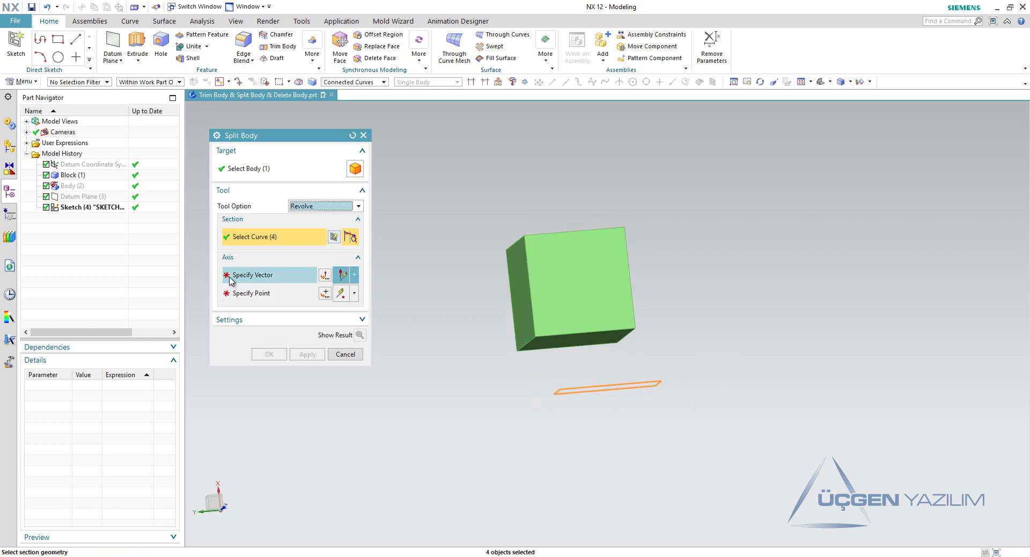
Step: Set the cube's left vertical edge as the revolve axis and preview the split
middle_drag(720, 380, 563, 308)
scroll(563, 308, up, 2)
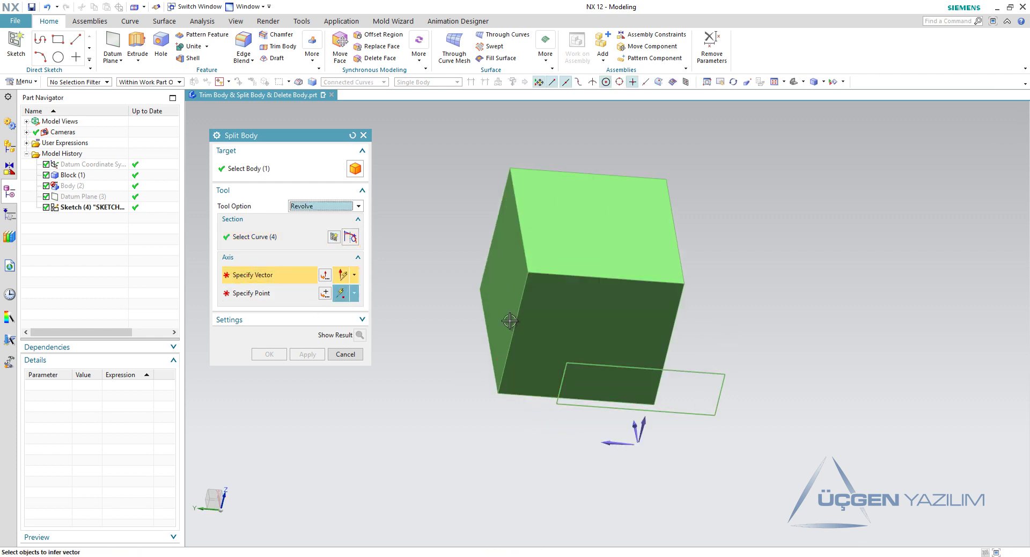
click(514, 323)
scroll(536, 348, down, 1)
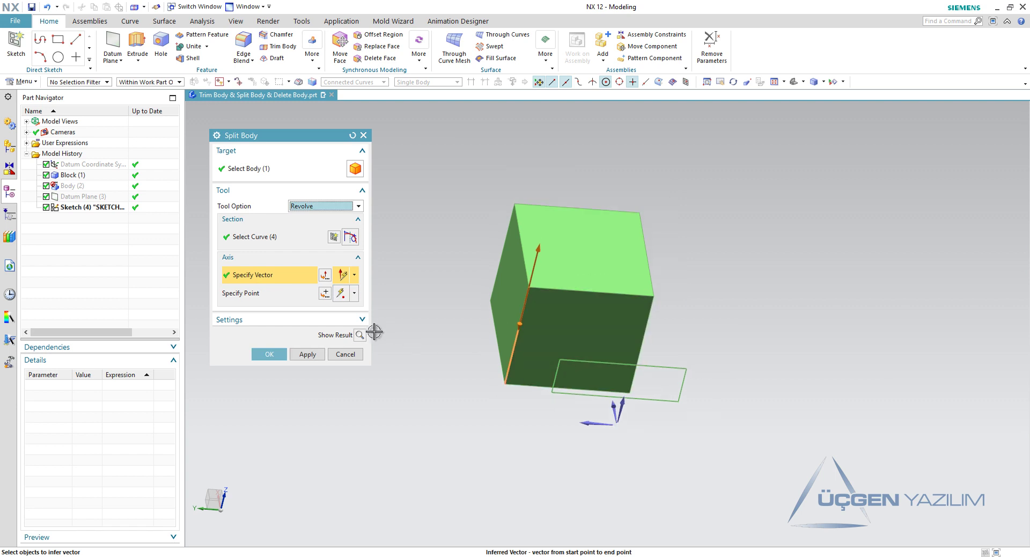
click(360, 336)
Step: Inspect the previewed split, discard it, and reopen the rectangle sketch for editing
scroll(752, 306, down, 2)
mouse_move(751, 306)
middle_down()
mouse_move(653, 342)
mouse_move(718, 294)
mouse_move(754, 299)
mouse_move(759, 314)
mouse_move(738, 320)
mouse_move(731, 336)
middle_up()
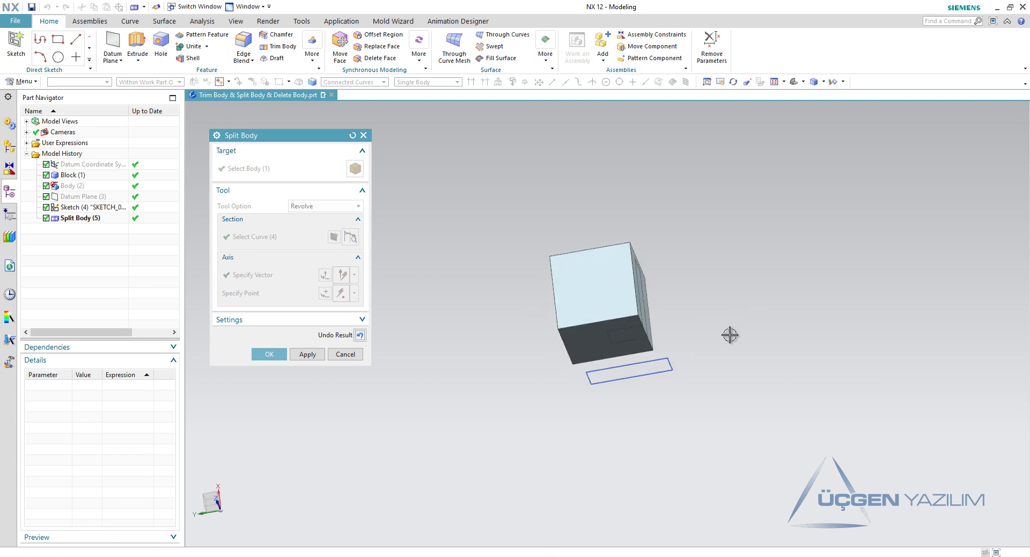
scroll(694, 281, up, 2)
scroll(688, 281, down, 1)
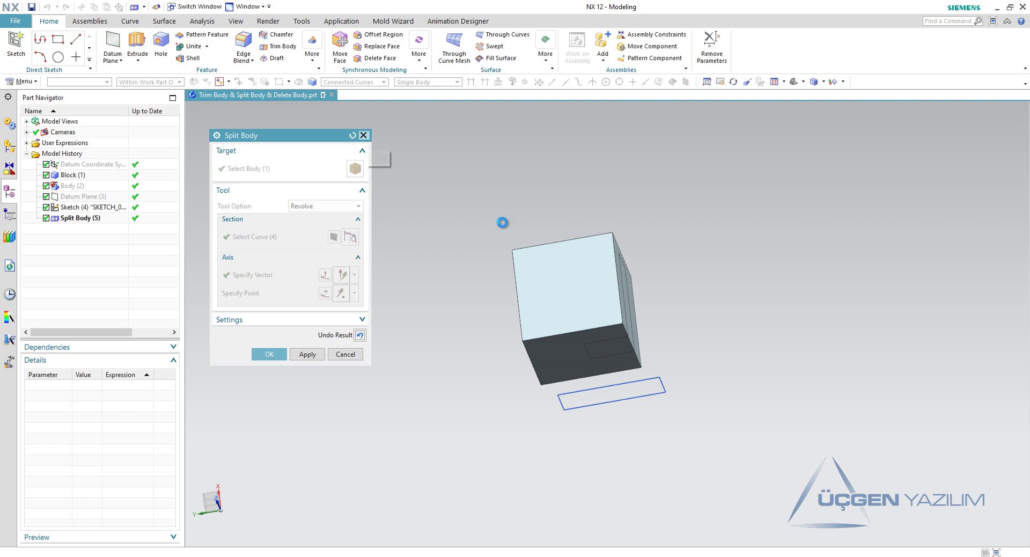
click(363, 135)
double_click(668, 387)
Step: Extend the rectangle's bottom line further down and finish the sketch
scroll(641, 378, down, 3)
drag(647, 422, 647, 508)
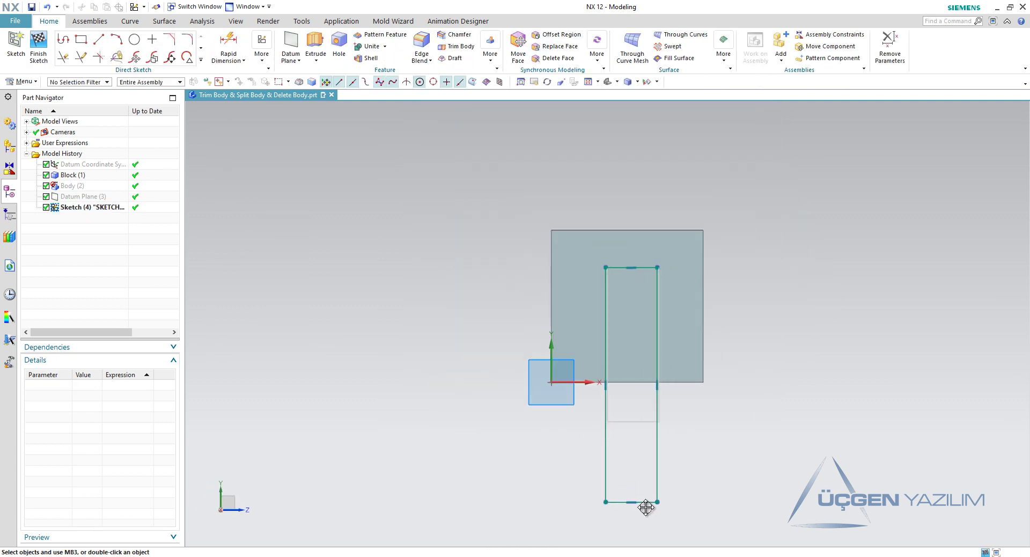
click(39, 48)
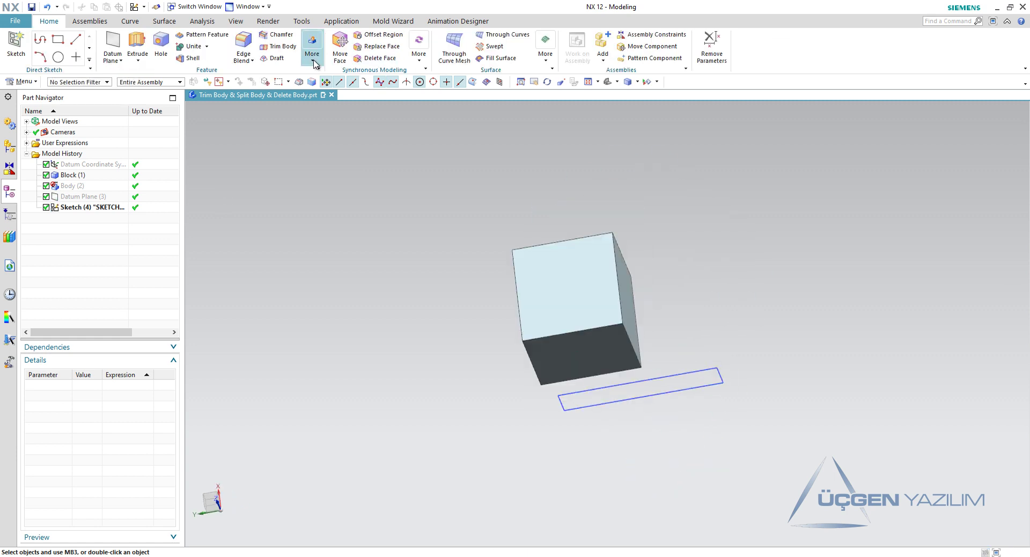
Step: Start a Split Body on the block with a Revolve tool, using the rectangle's four curves as section
click(321, 65)
click(340, 297)
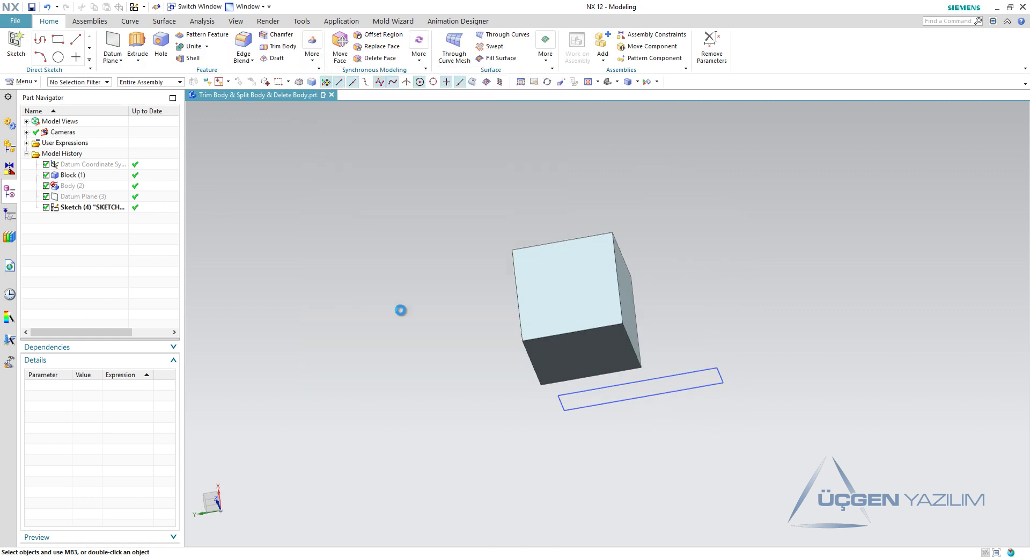
click(585, 344)
click(343, 206)
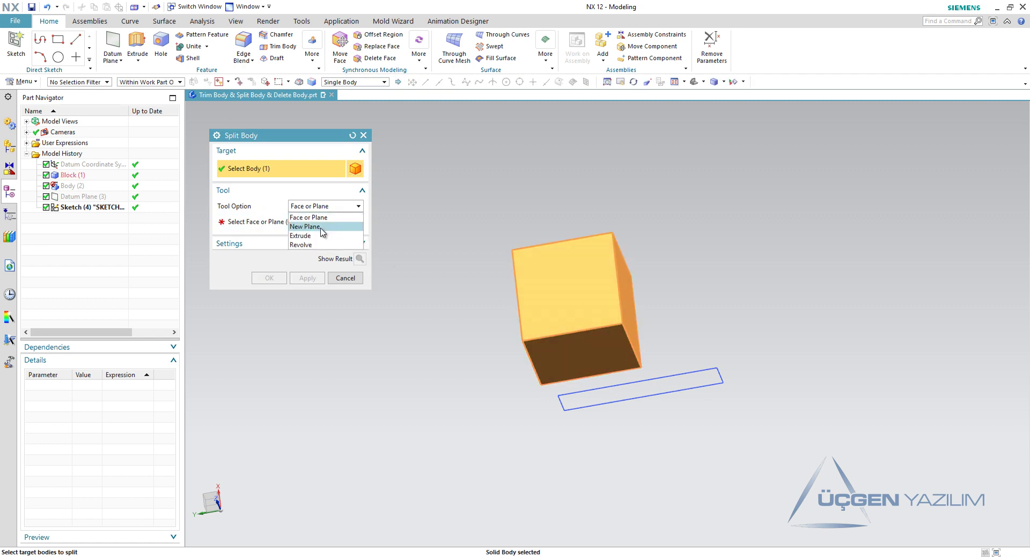
click(322, 244)
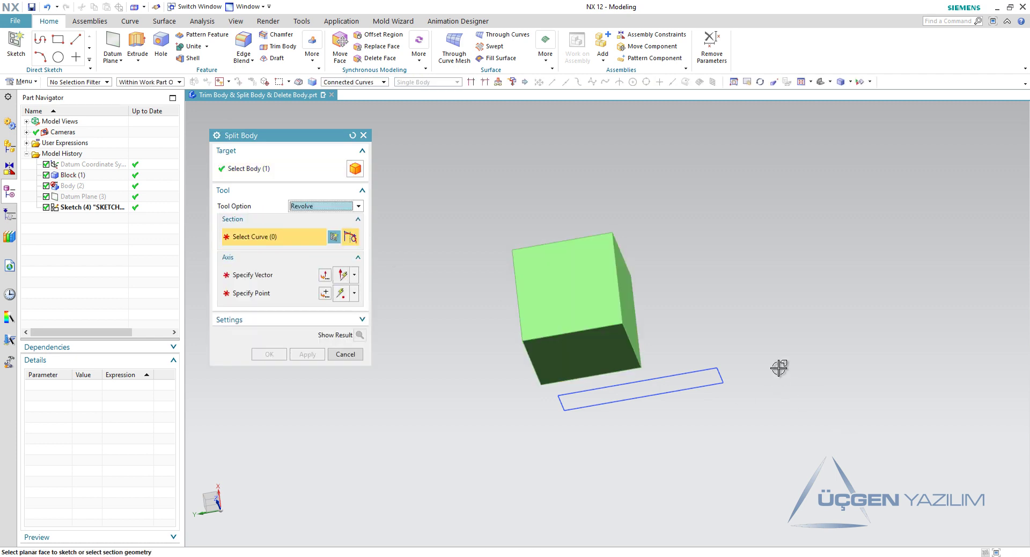
key(F8)
drag(771, 373, 525, 465)
middle_click(382, 330)
Step: Revolve about a vertical block edge, preview, and commit the split as Split Body (5)
middle_drag(520, 435, 533, 360)
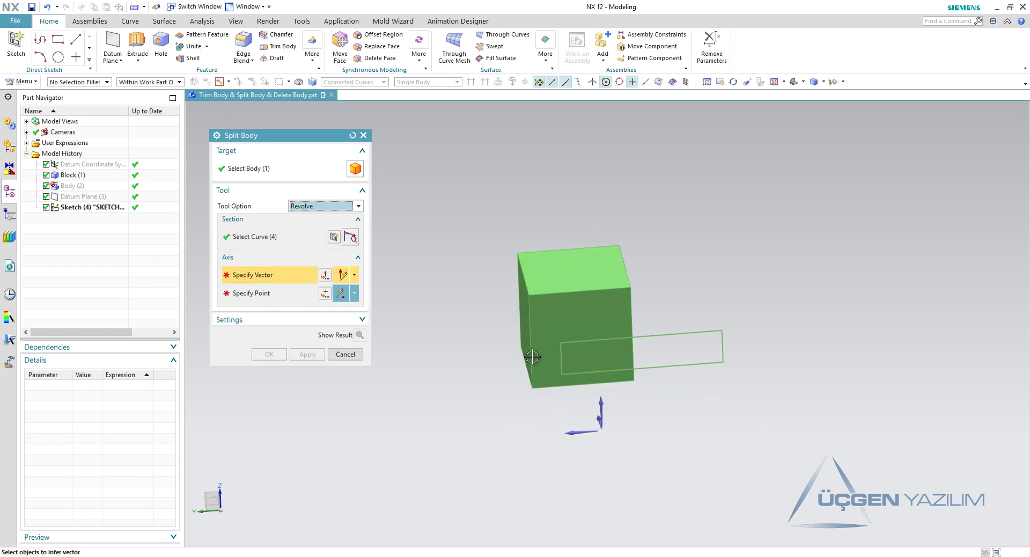
click(530, 325)
click(359, 335)
mouse_move(771, 290)
middle_down()
mouse_move(658, 324)
mouse_move(619, 351)
middle_up()
click(263, 352)
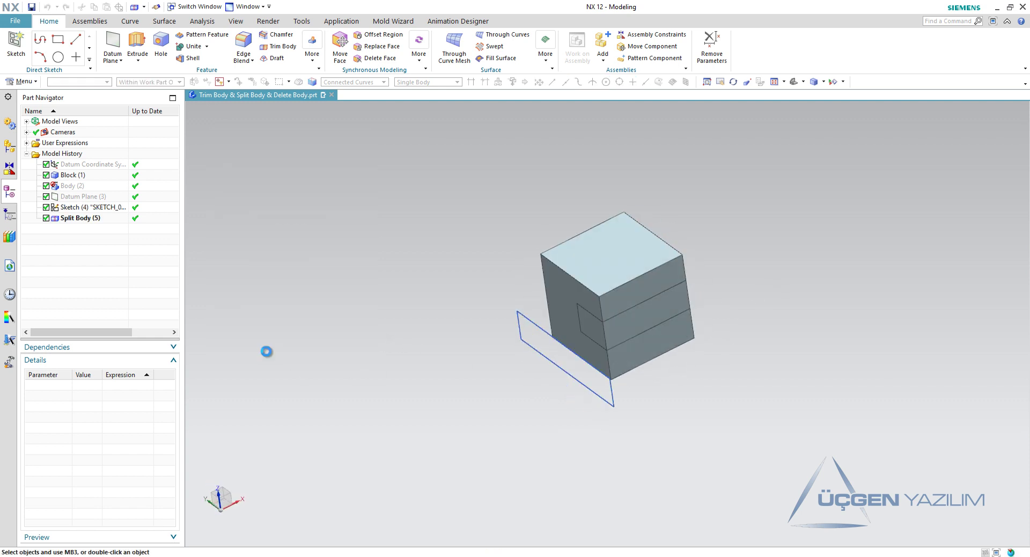
Step: Move the upper split piece off to the right to inspect it, then close Move Object
key(ctrl+t)
click(662, 322)
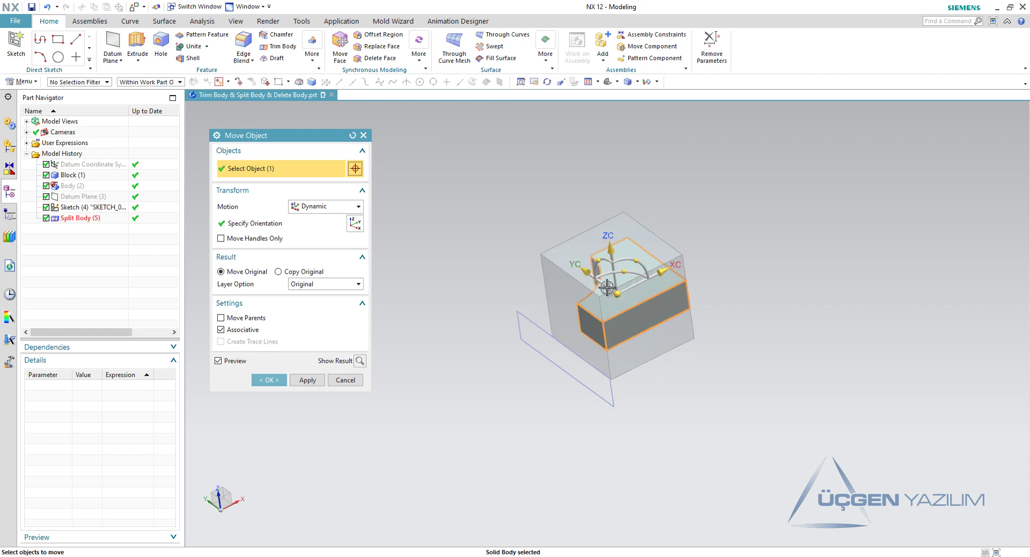
drag(631, 292, 756, 296)
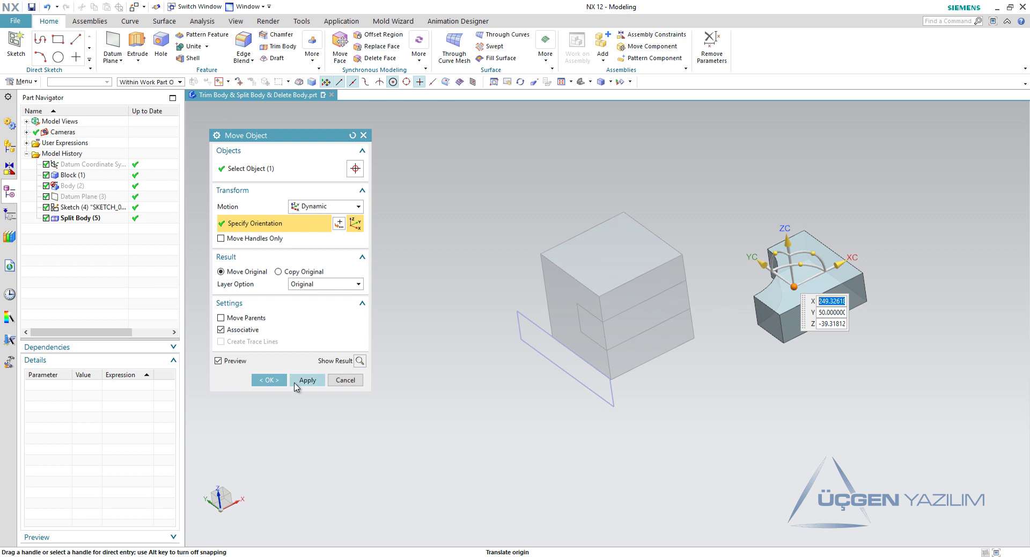
click(359, 360)
mouse_move(728, 351)
middle_down()
mouse_move(718, 331)
mouse_move(757, 375)
mouse_move(770, 372)
mouse_move(730, 369)
middle_up()
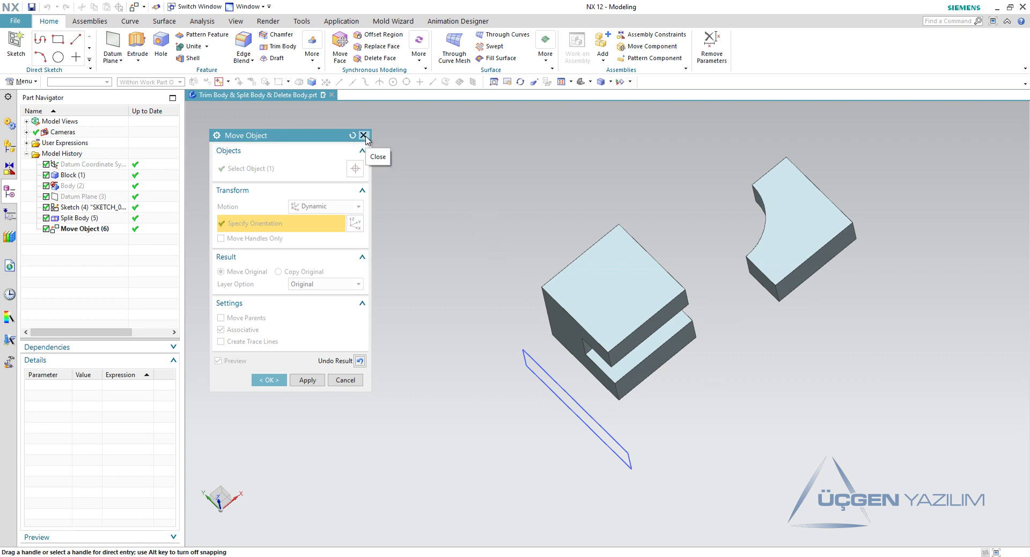
click(363, 136)
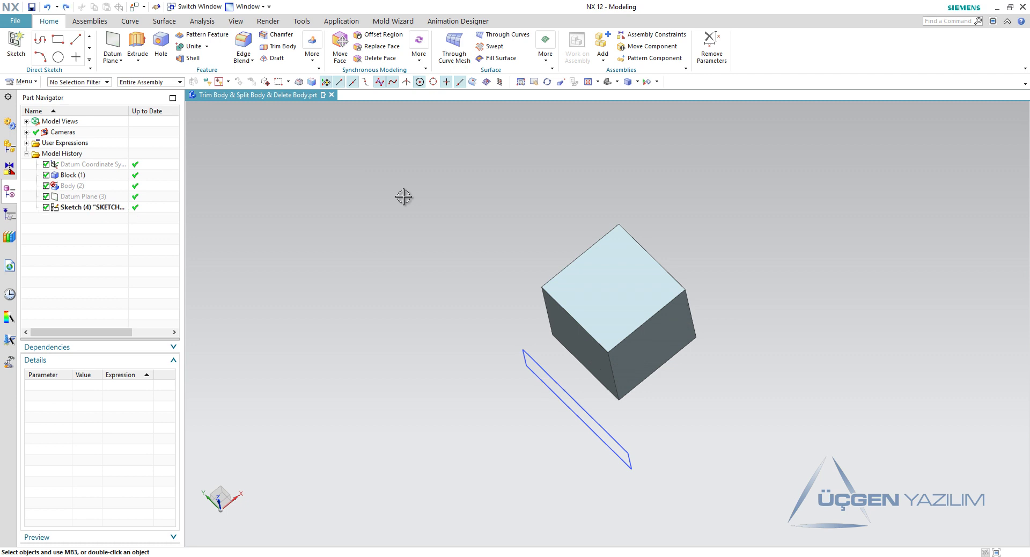
middle_drag(602, 322, 748, 357)
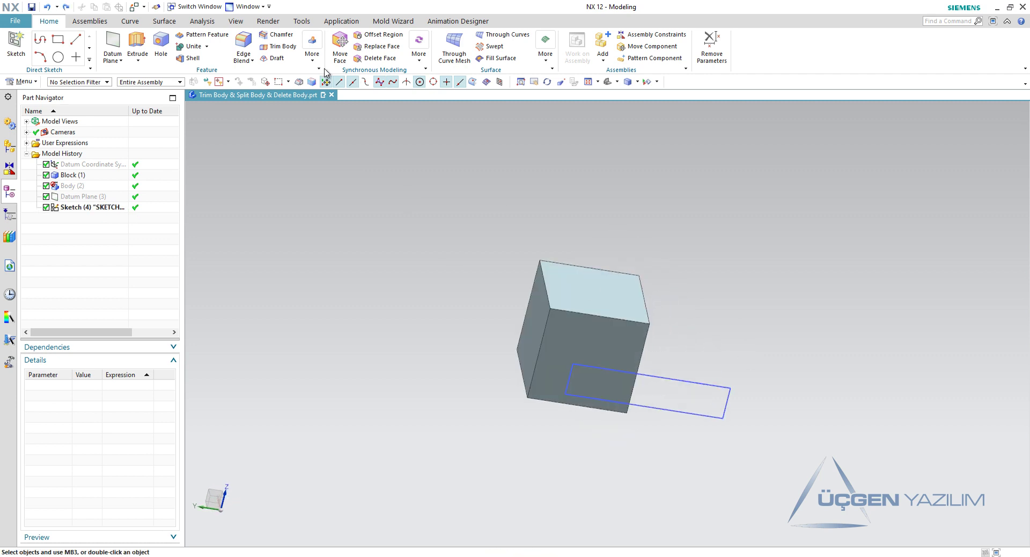
click(318, 63)
click(336, 294)
click(610, 319)
mouse_move(640, 209)
middle_down()
mouse_move(706, 271)
mouse_move(729, 336)
middle_up()
drag(729, 336, 581, 387)
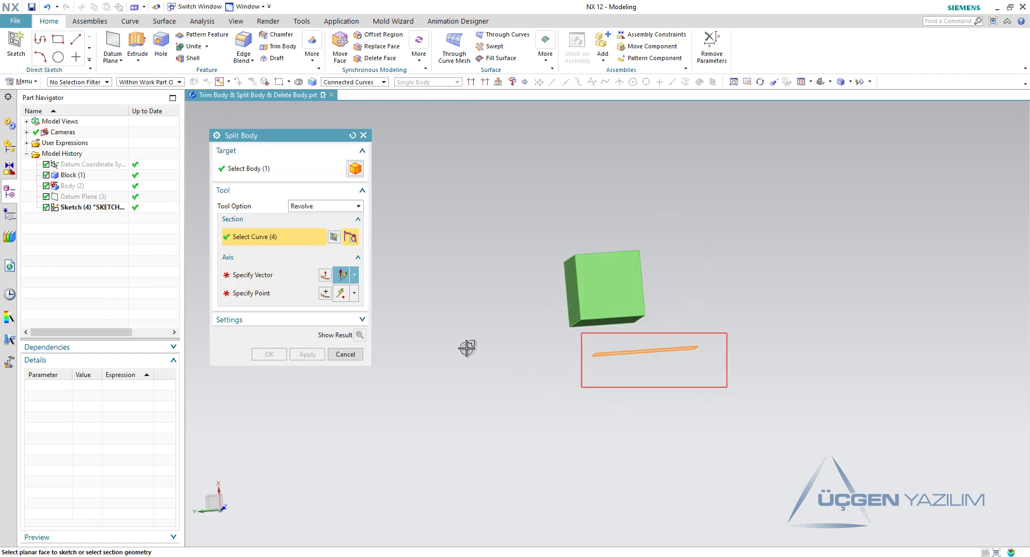
click(252, 275)
scroll(624, 292, up, 2)
scroll(624, 291, up, 2)
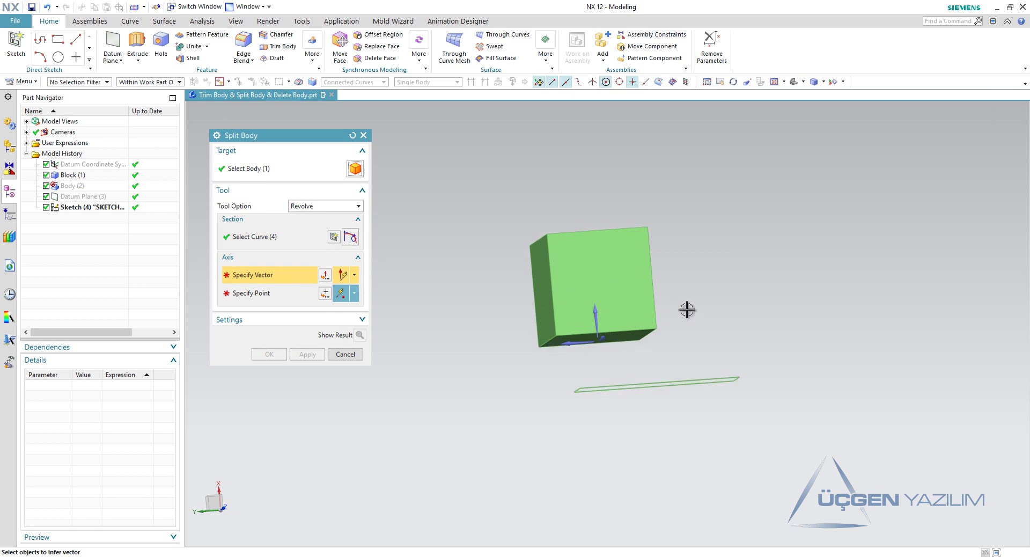
middle_drag(688, 313, 692, 262)
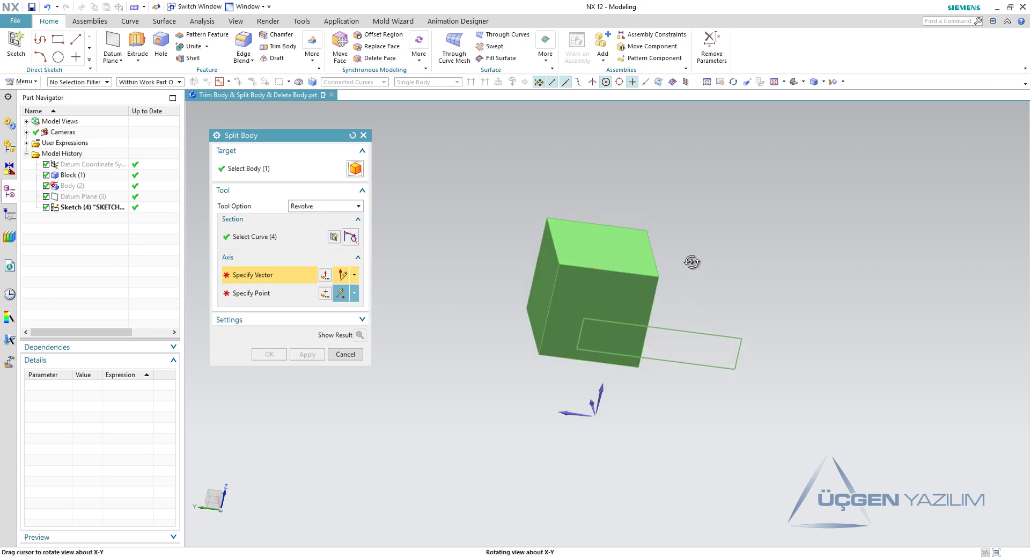
click(655, 293)
click(360, 333)
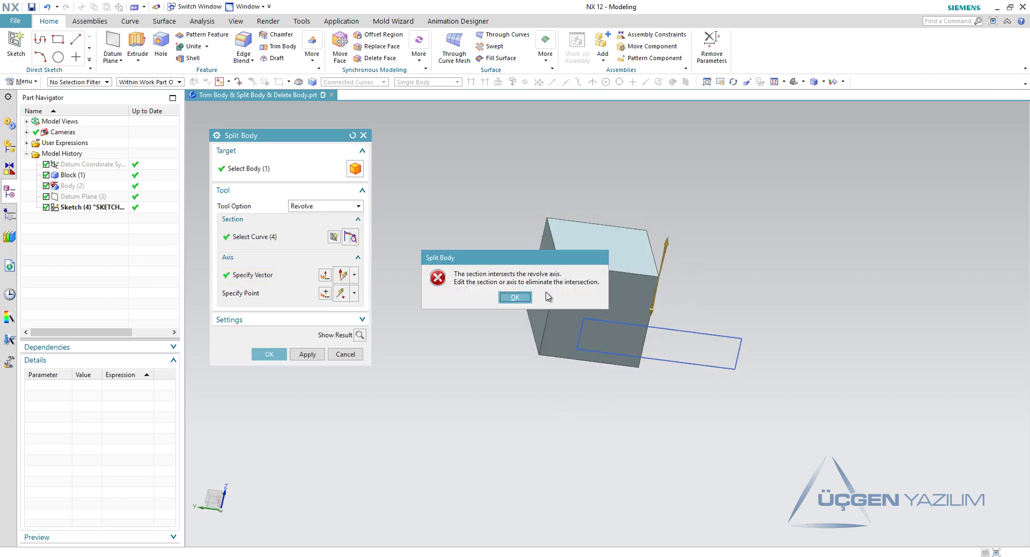
click(515, 297)
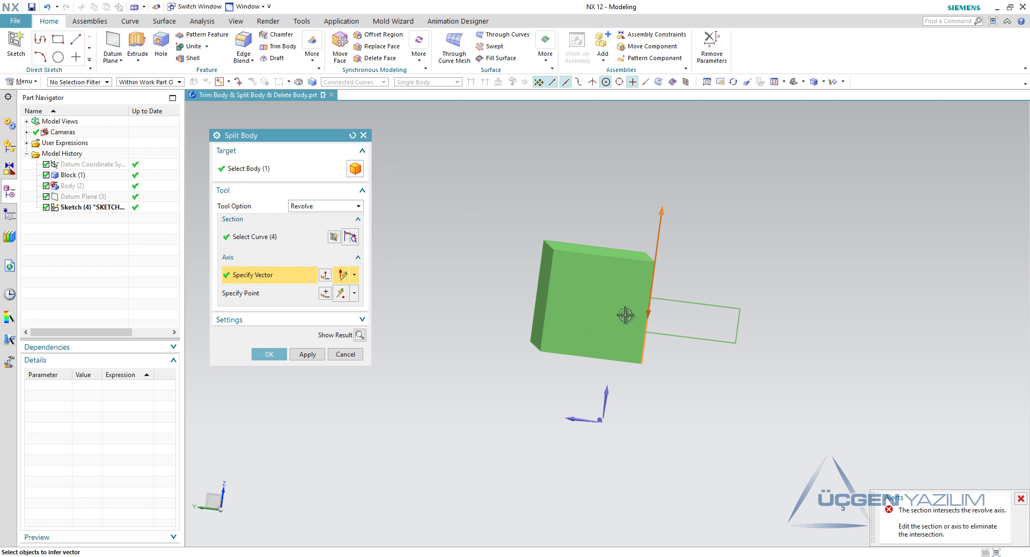
middle_drag(773, 312, 719, 340)
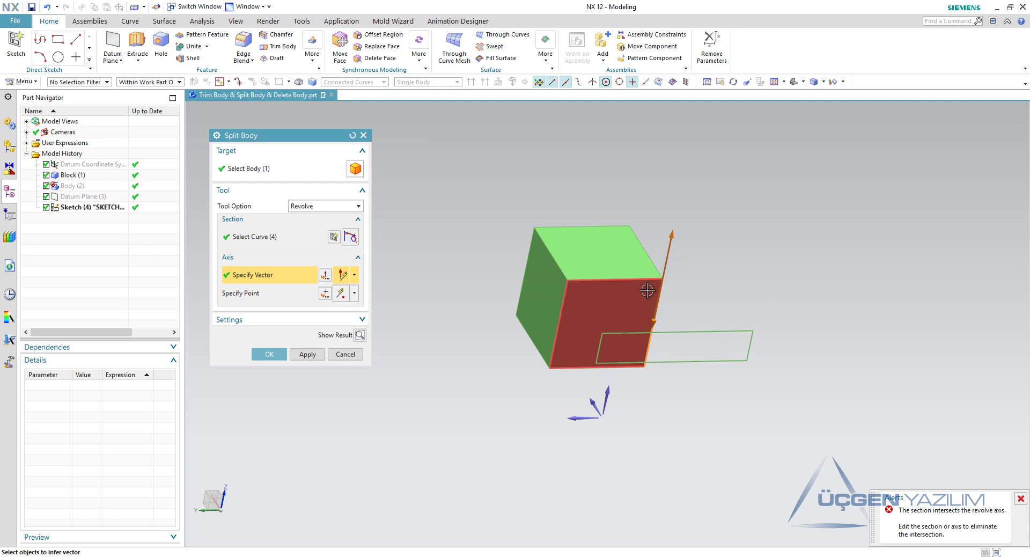
click(363, 135)
scroll(740, 299, down, 3)
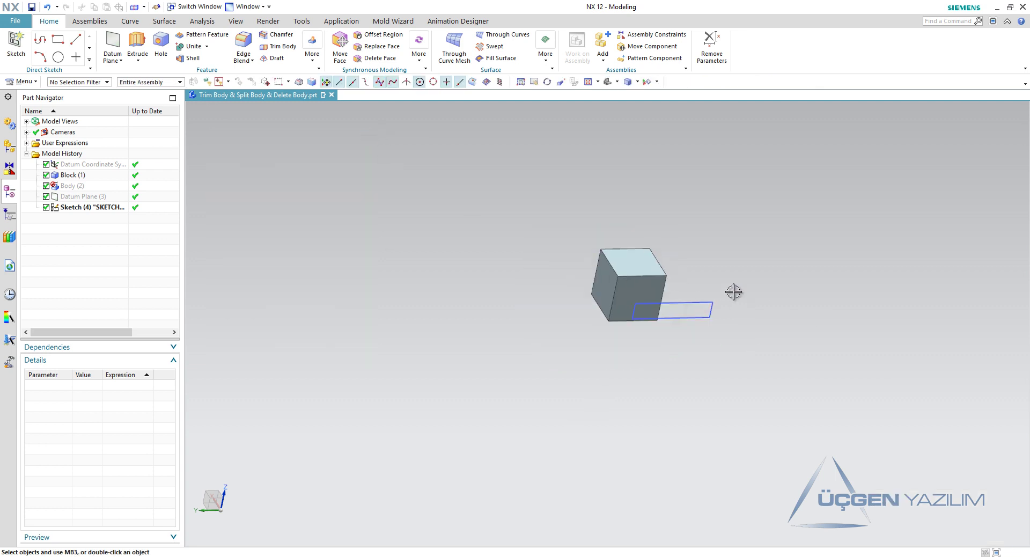
scroll(706, 324, up, 3)
Step: Delete the rectangle sketch, Sketch (4), from the model
click(697, 320)
key(Delete)
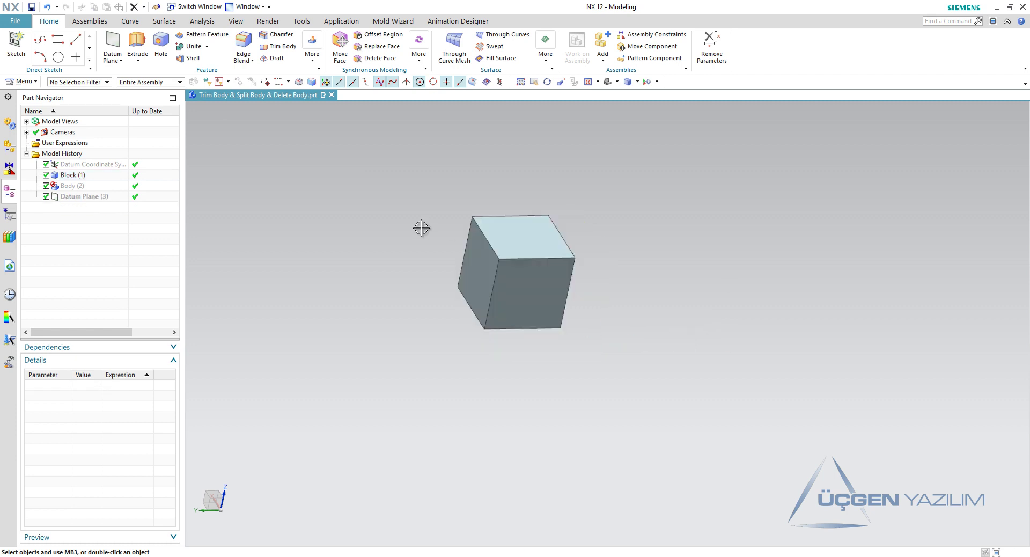
scroll(504, 220, down, 1)
mouse_move(558, 232)
middle_down()
mouse_move(529, 253)
mouse_move(552, 252)
mouse_move(528, 203)
middle_up()
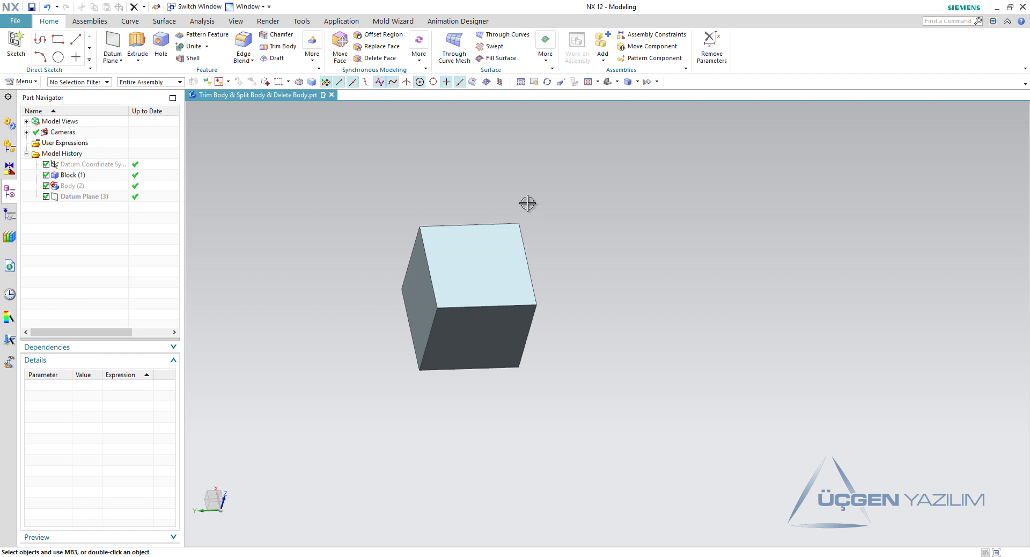
scroll(527, 204, up, 2)
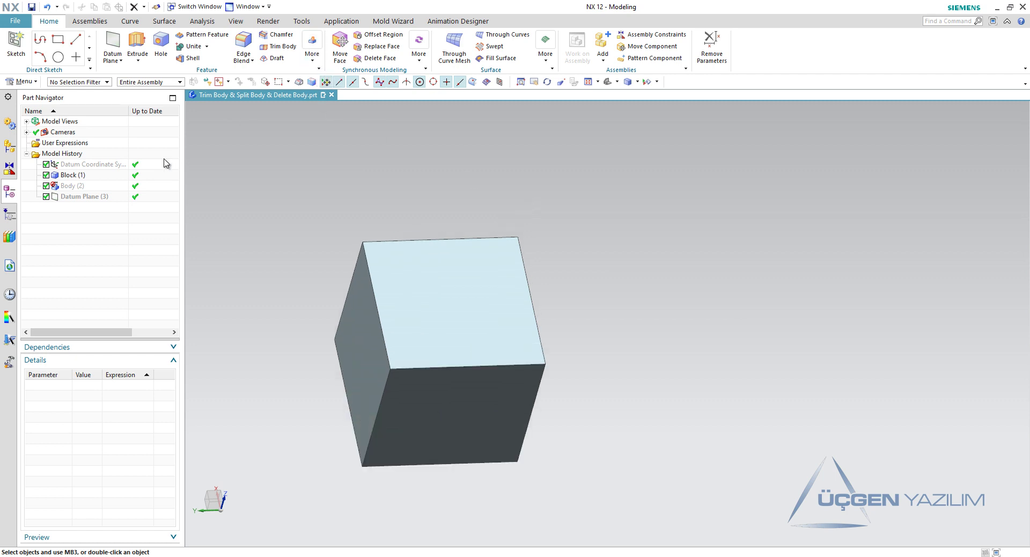
Step: Show the hidden S-shaped sheet Body (2) so it cuts through the block
right_click(92, 187)
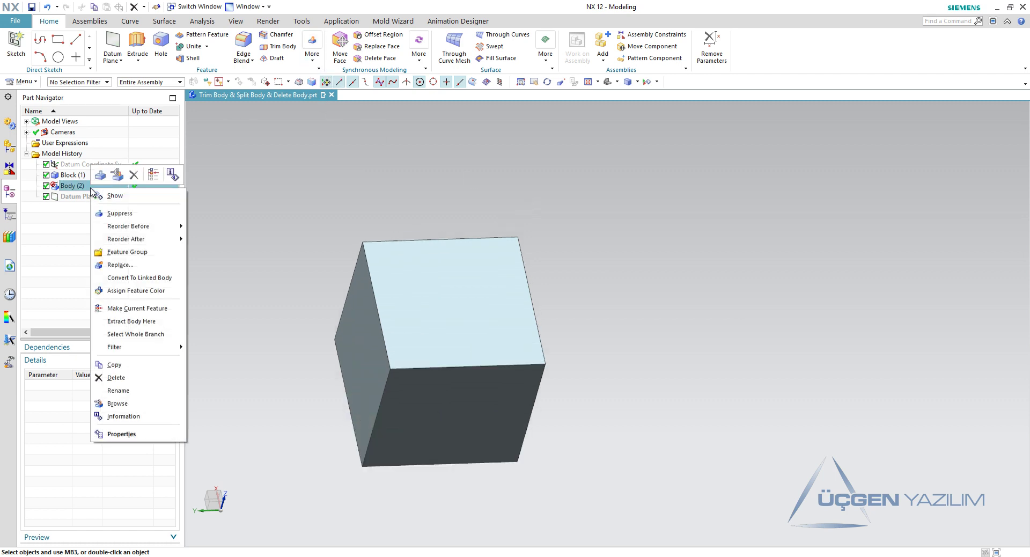
click(113, 197)
middle_drag(452, 287, 610, 269)
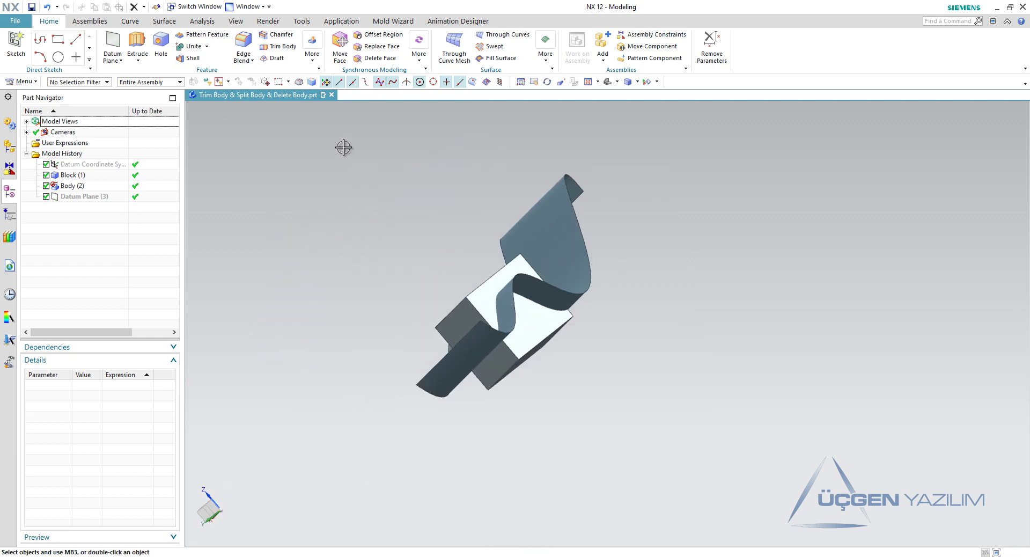
Step: Trim the block with the S-shaped sheet as the tool, creating Trim Body (5)
click(278, 46)
click(539, 337)
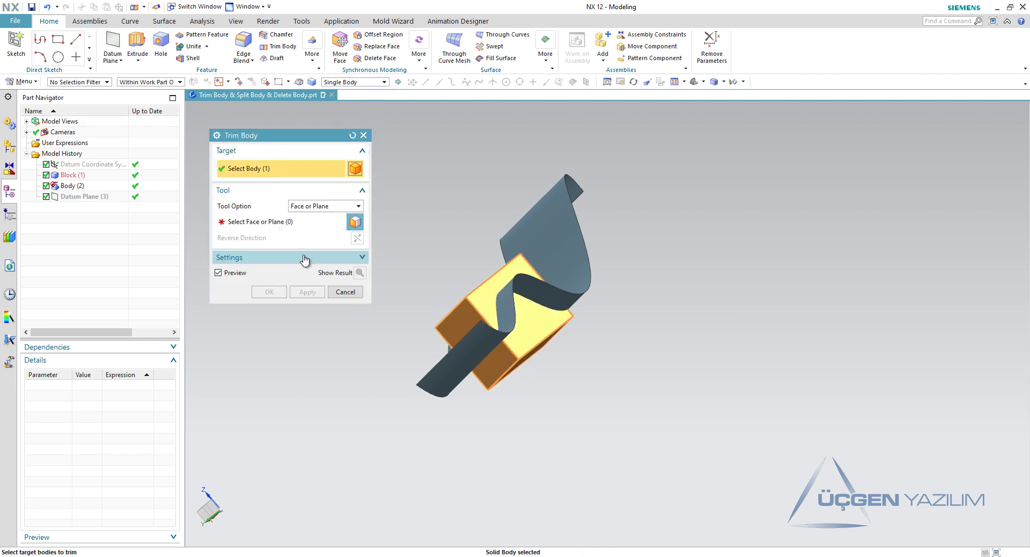
click(540, 229)
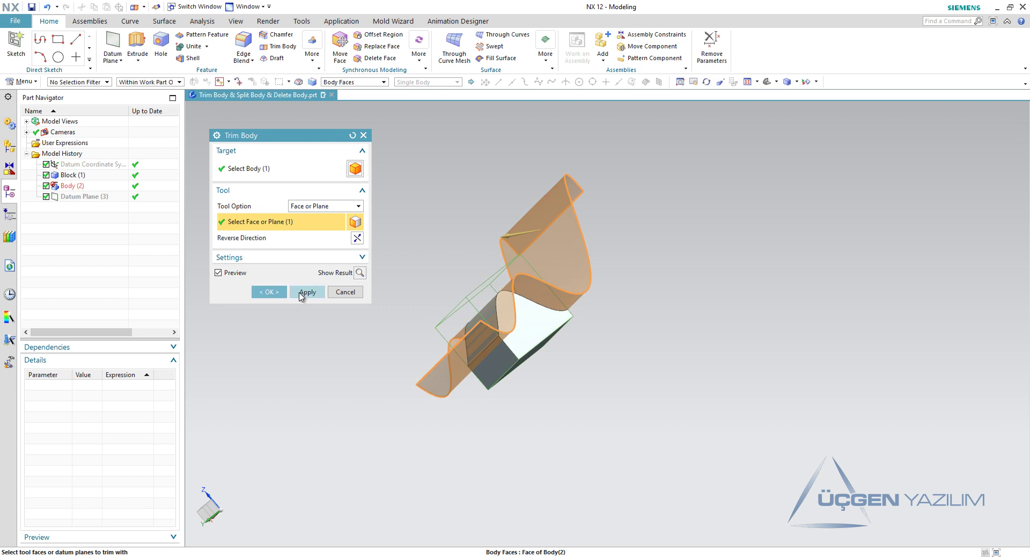
middle_click(623, 363)
mouse_move(623, 363)
middle_down()
mouse_move(671, 351)
mouse_move(570, 315)
middle_up()
scroll(559, 249, down, 3)
scroll(513, 218, up, 1)
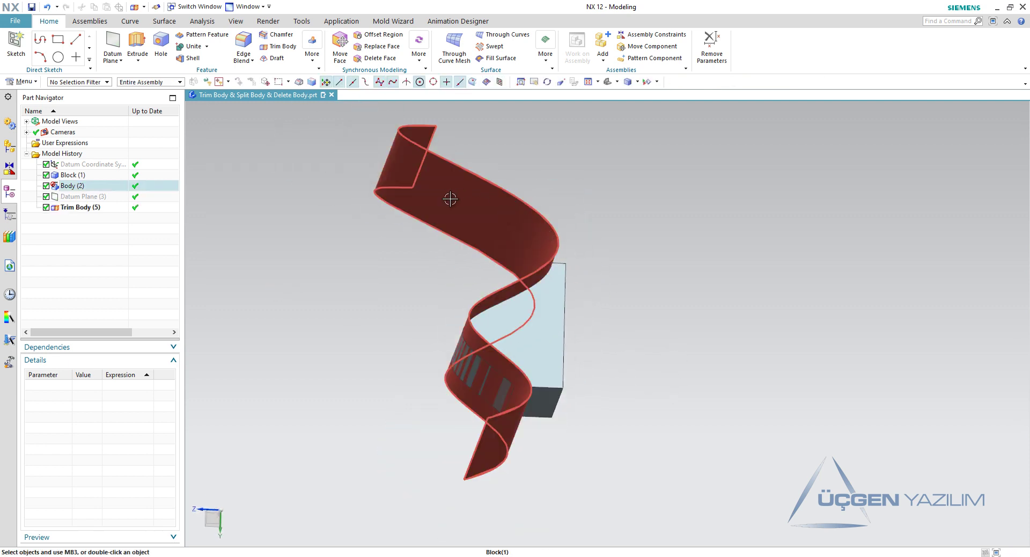
click(473, 198)
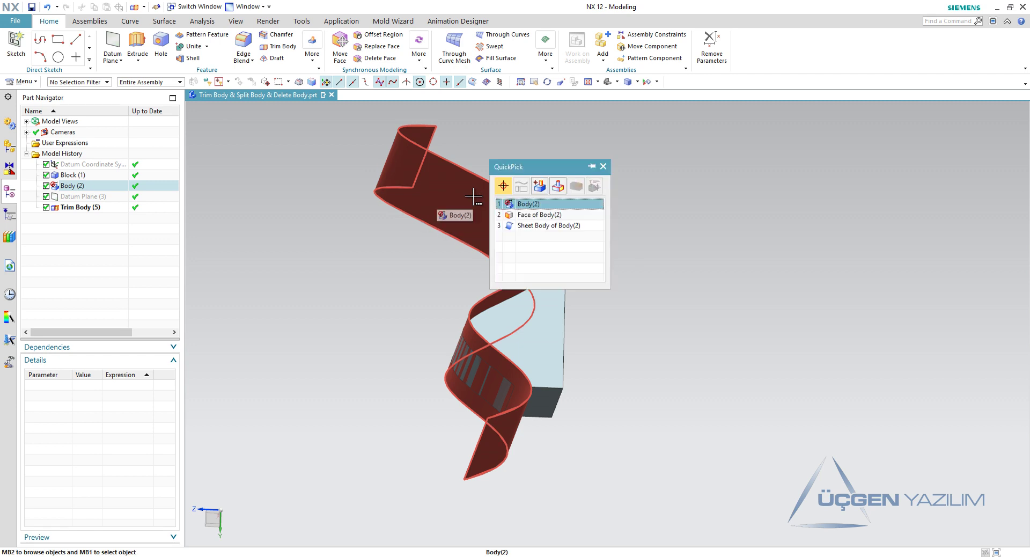
right_click(474, 197)
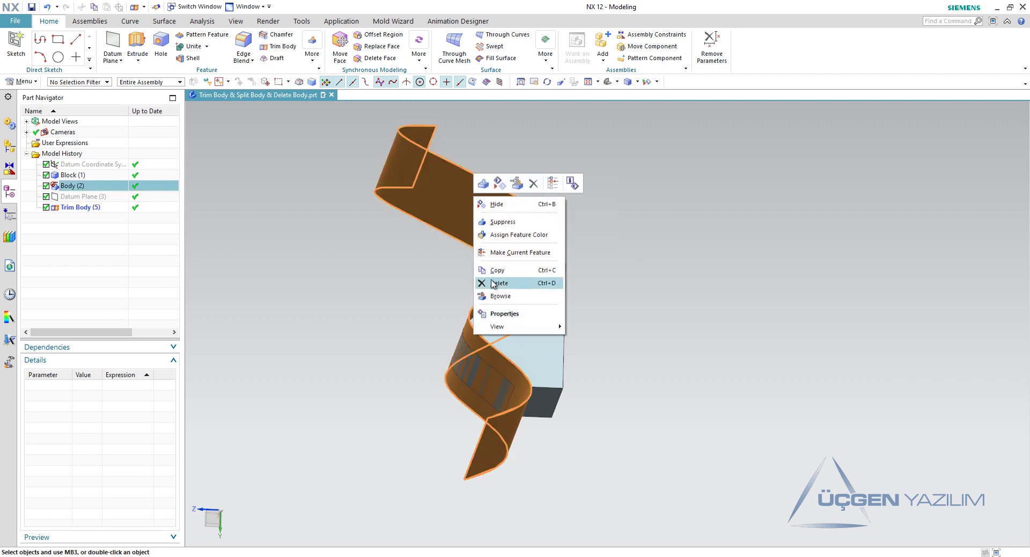
click(452, 283)
click(469, 224)
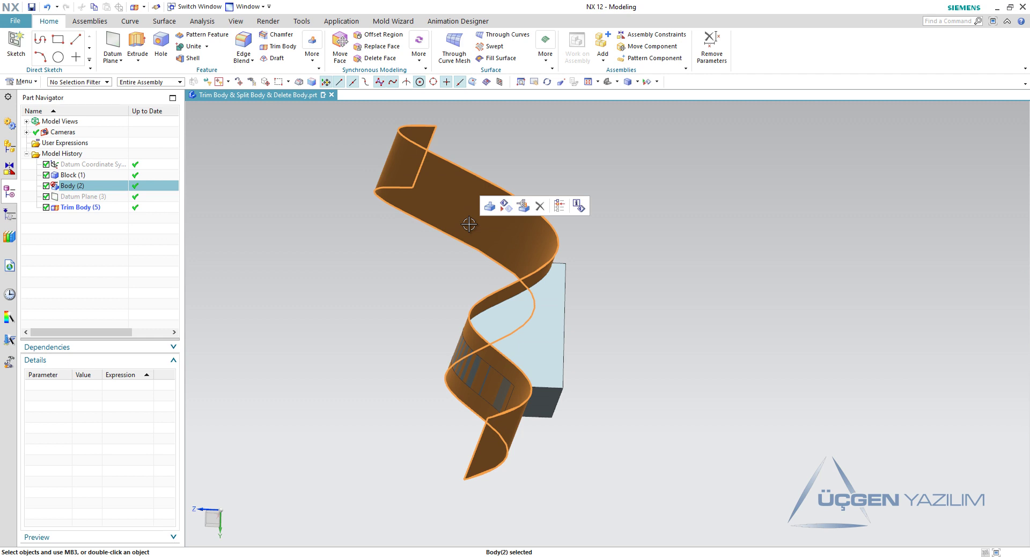
right_click(469, 225)
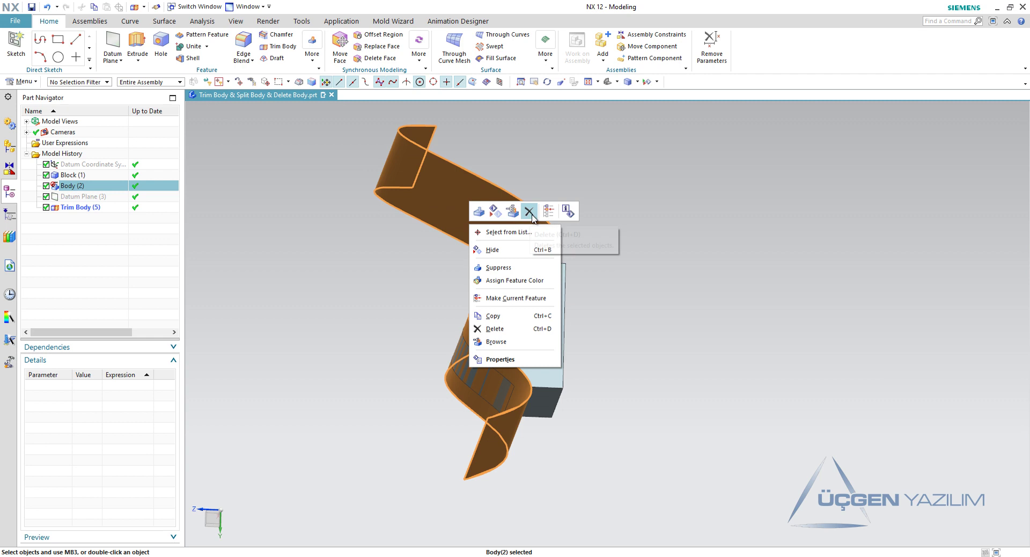
click(529, 212)
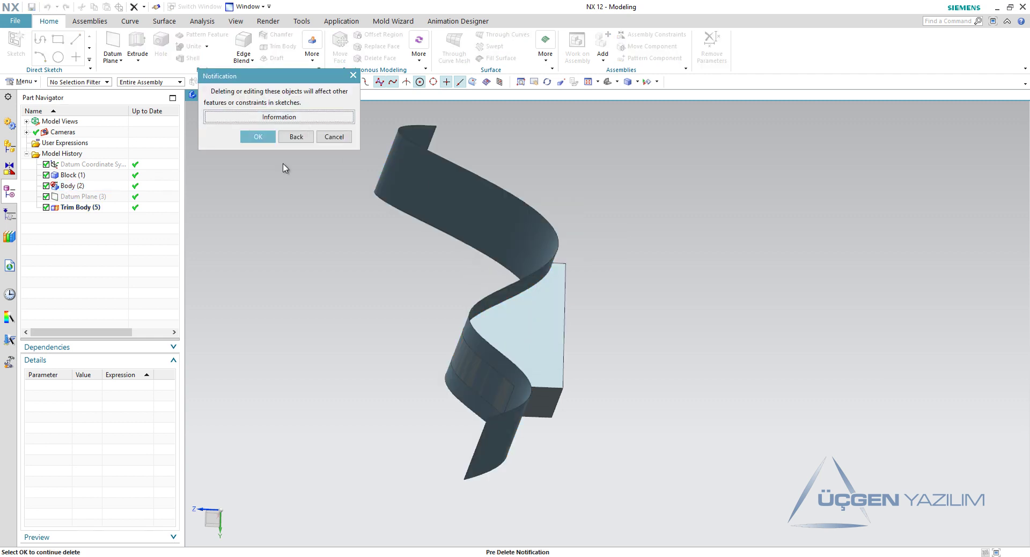
drag(256, 80, 253, 145)
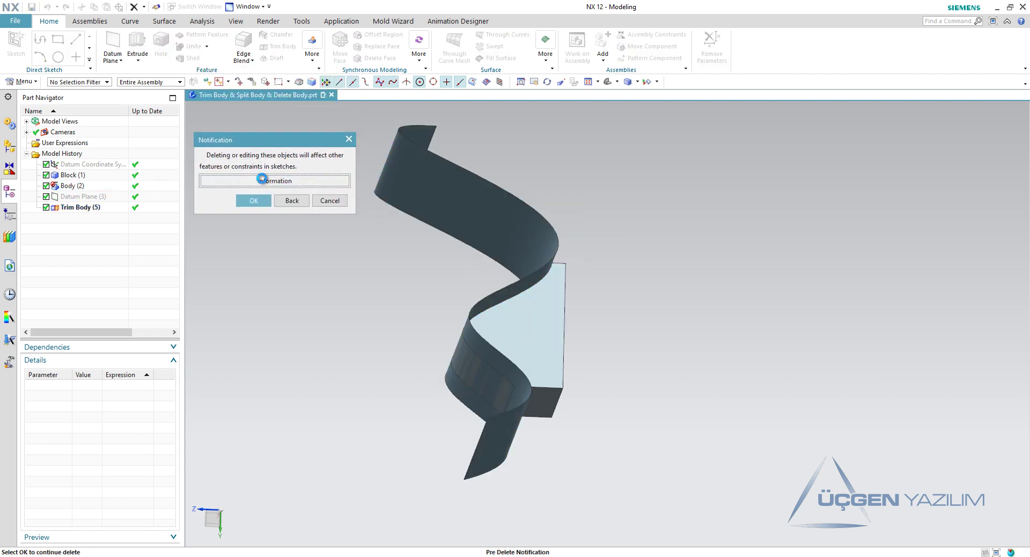
click(267, 181)
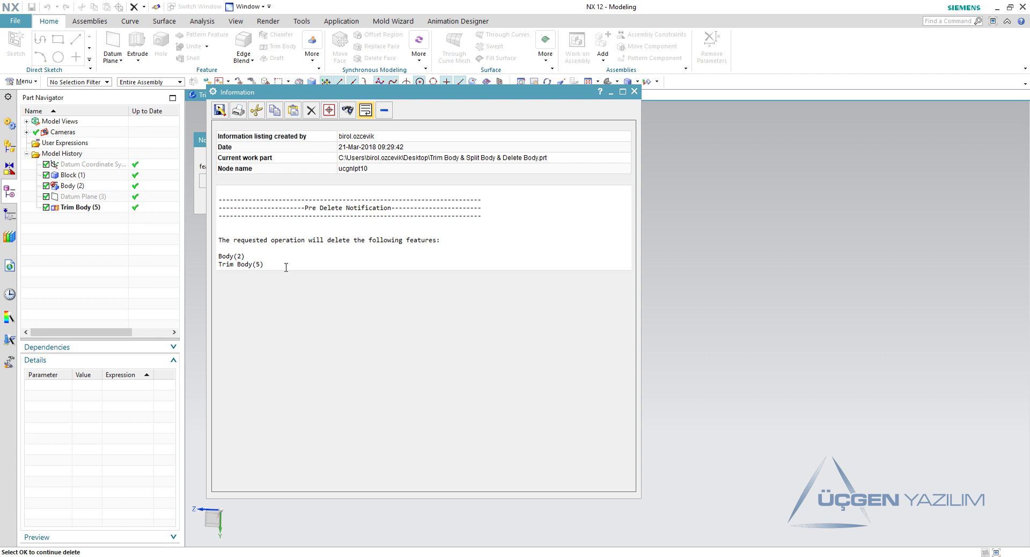
click(634, 92)
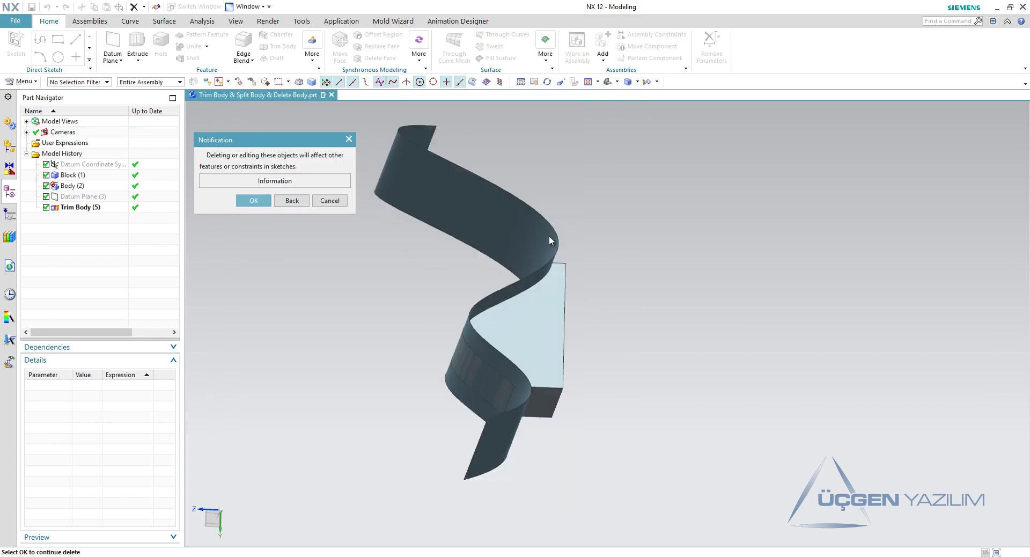
click(348, 140)
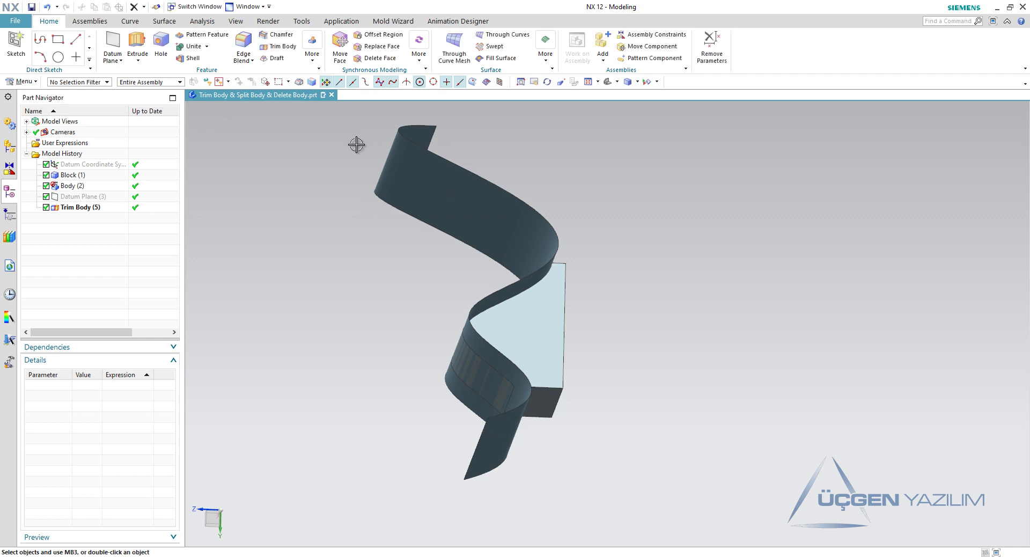
right_click(452, 186)
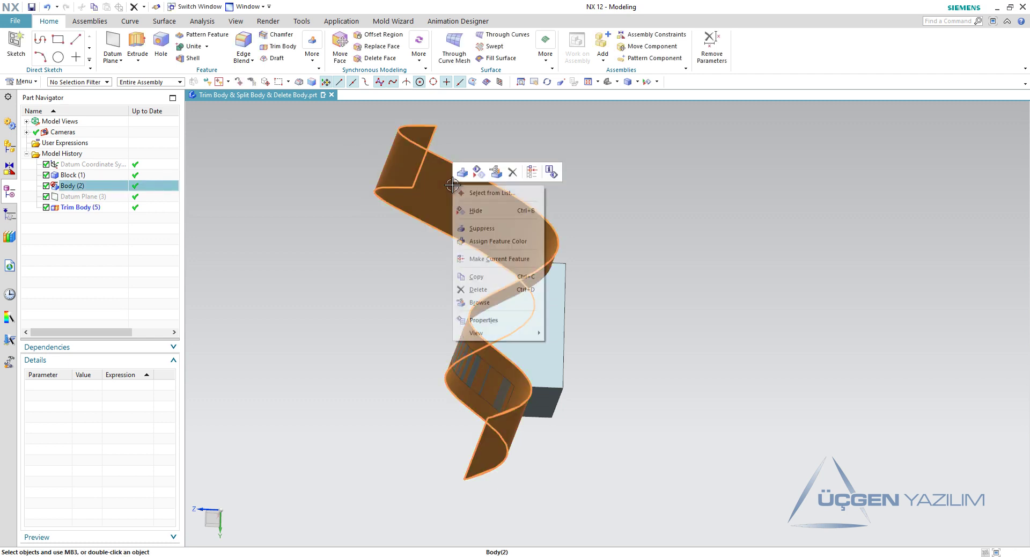
click(506, 175)
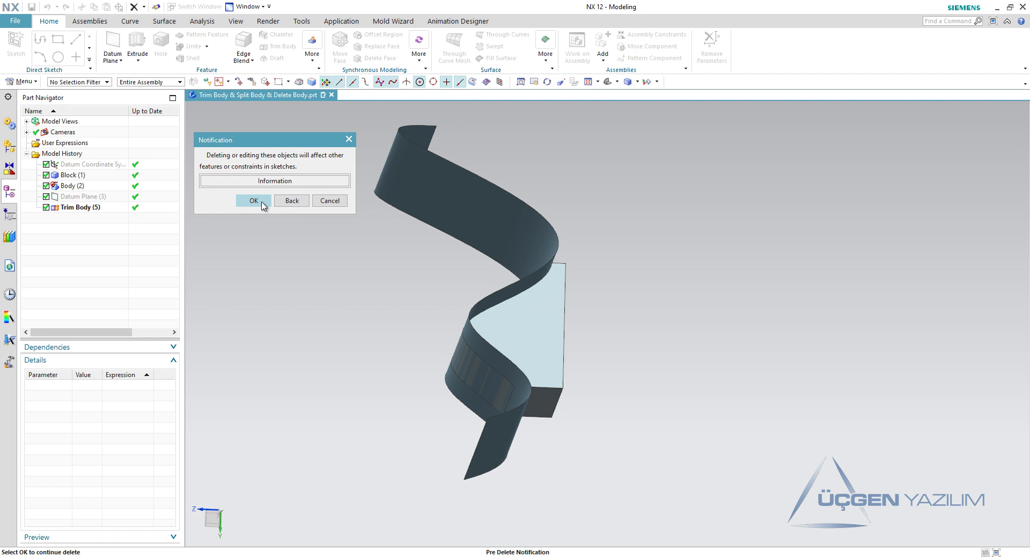
click(262, 205)
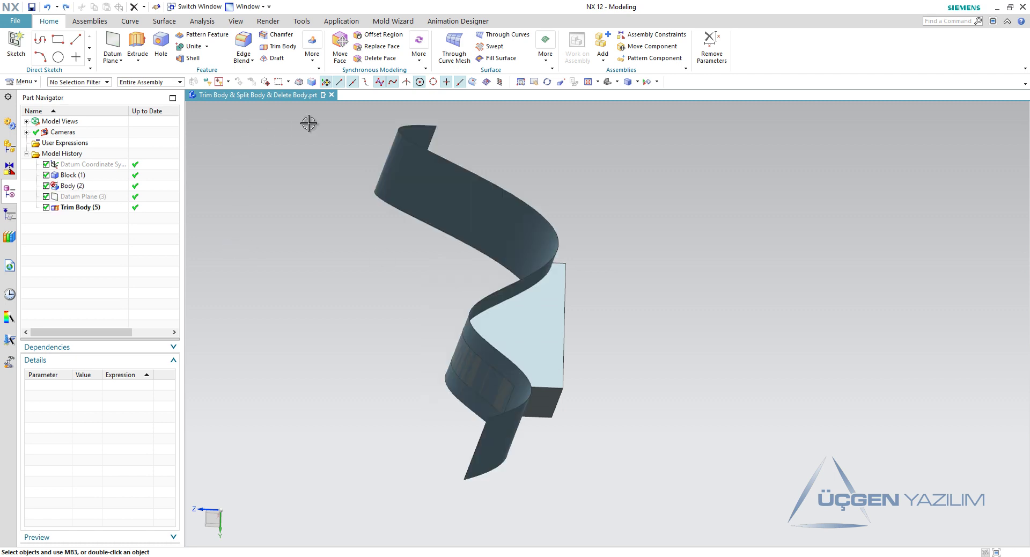
click(315, 63)
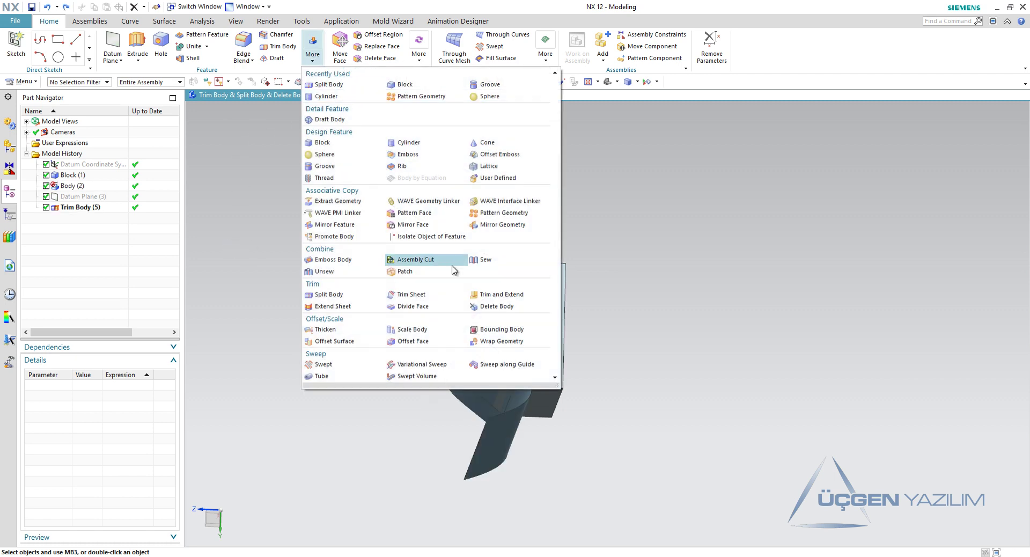
Step: Delete the wavy sheet body with Delete Body, after briefly trying the block, creating Delete Body (6)
click(489, 308)
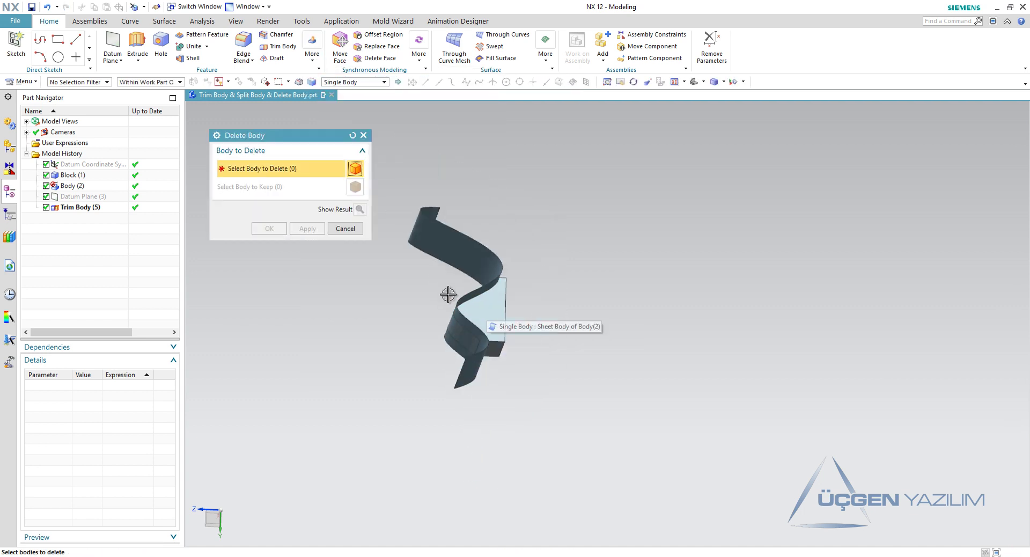
scroll(507, 225, up, 3)
click(585, 376)
click(359, 210)
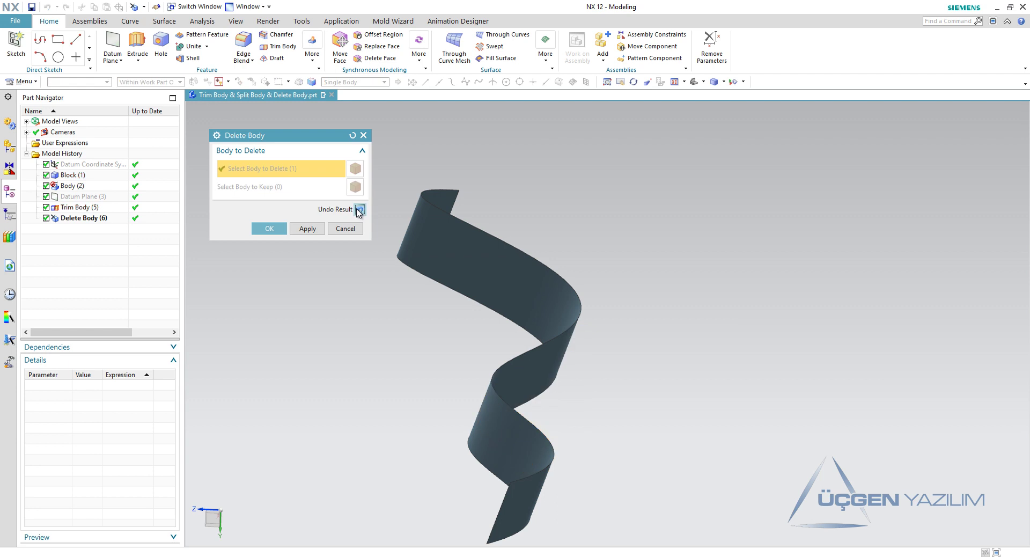
click(357, 211)
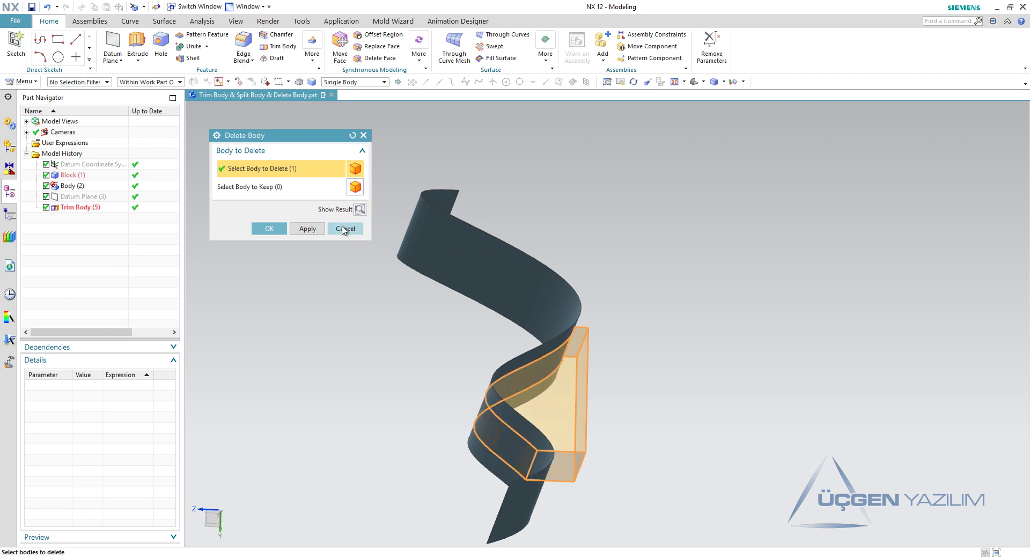
shift+click(574, 363)
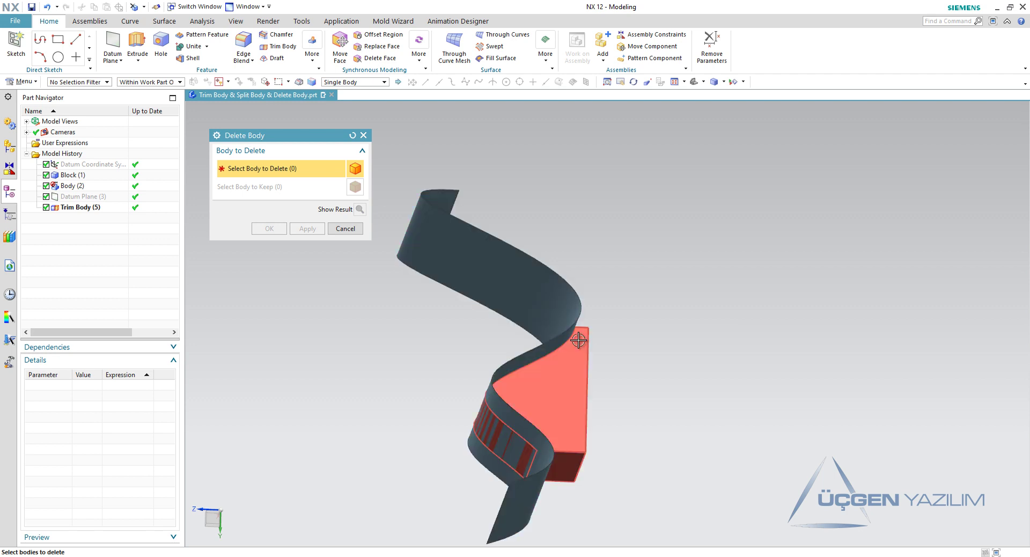
click(522, 291)
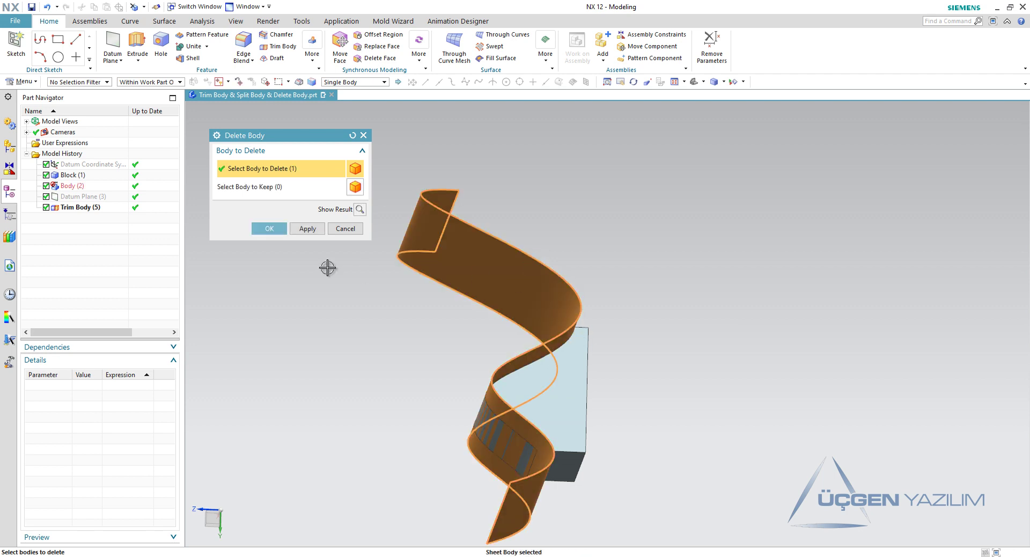
click(278, 236)
middle_drag(472, 306, 514, 324)
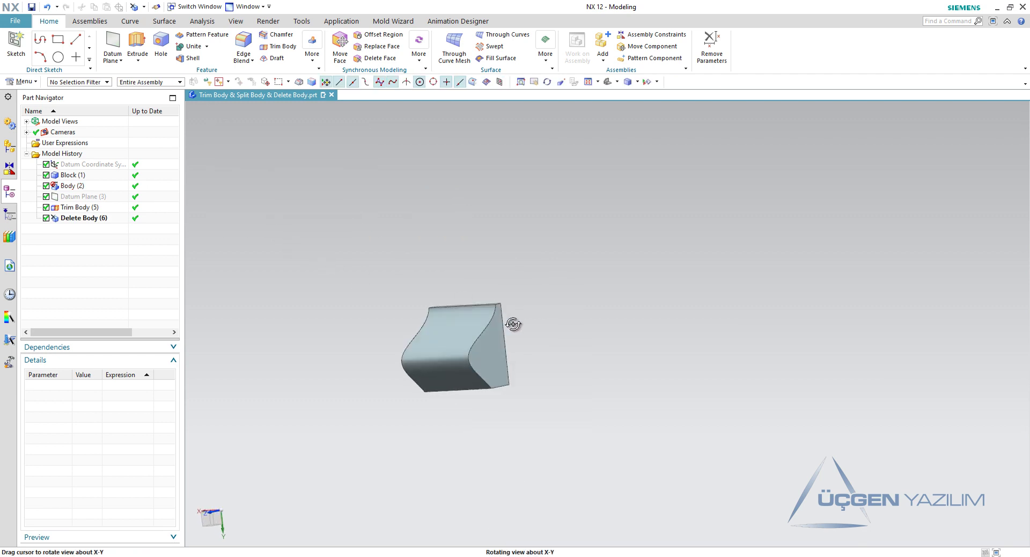
scroll(488, 325, up, 3)
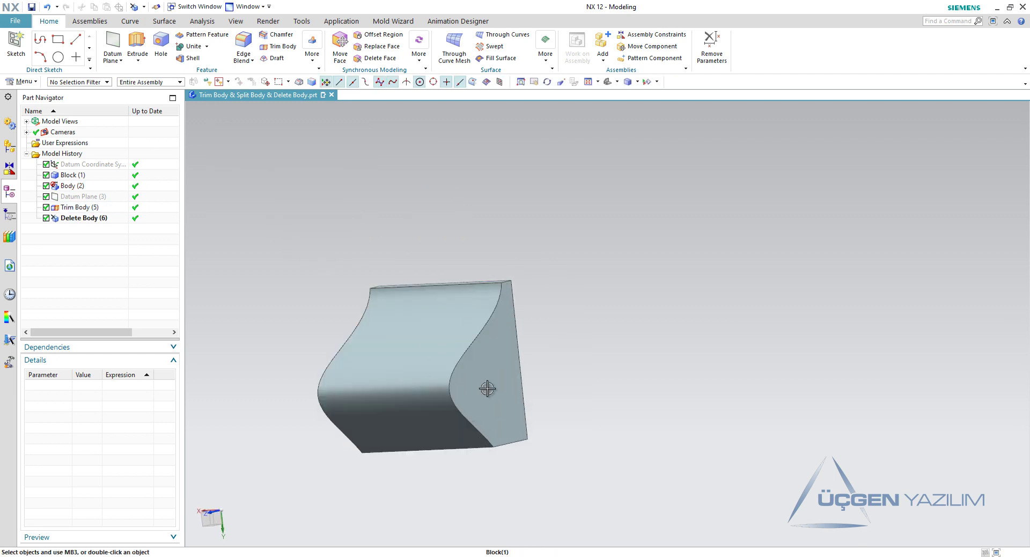
scroll(562, 368, down, 1)
scroll(712, 262, down, 2)
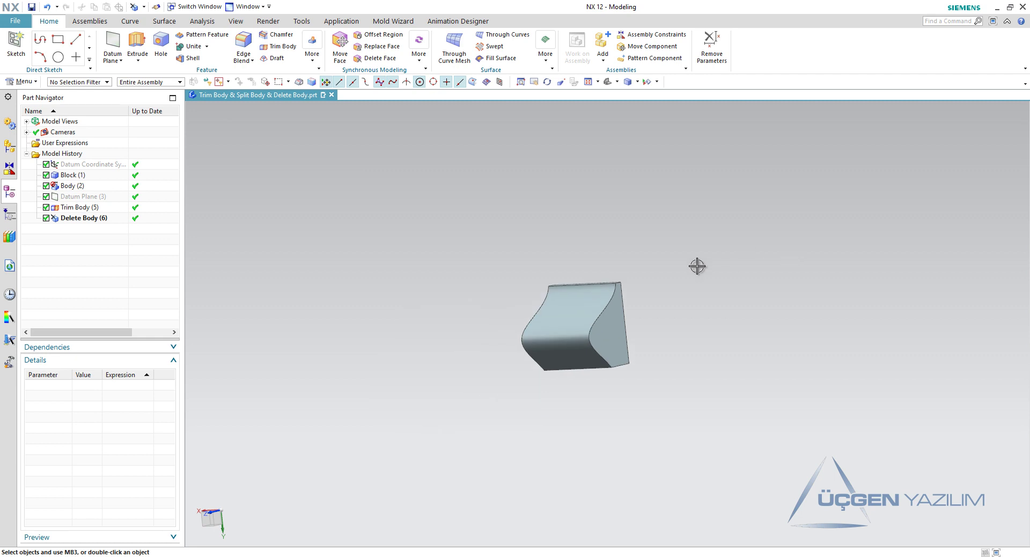
scroll(687, 330, up, 3)
click(90, 221)
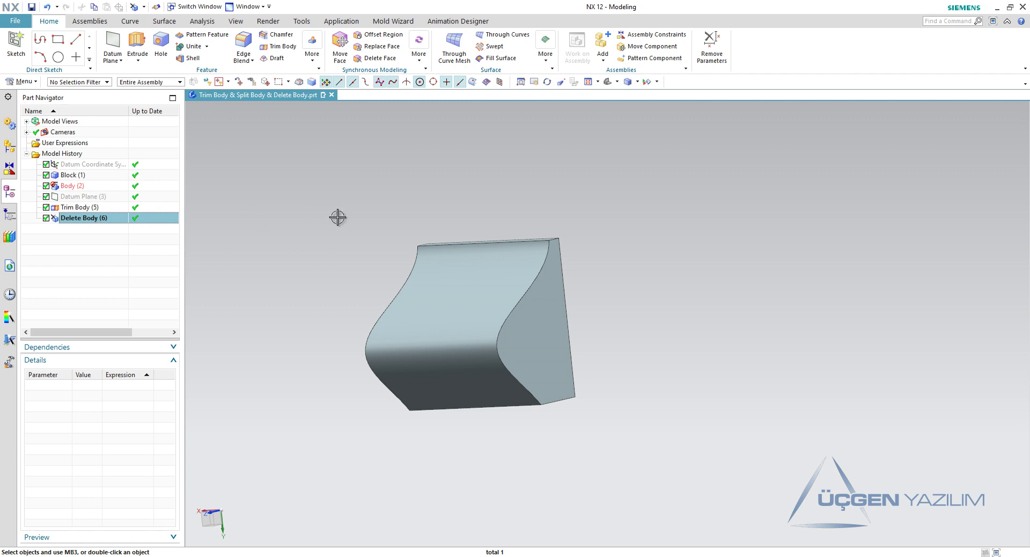
click(312, 53)
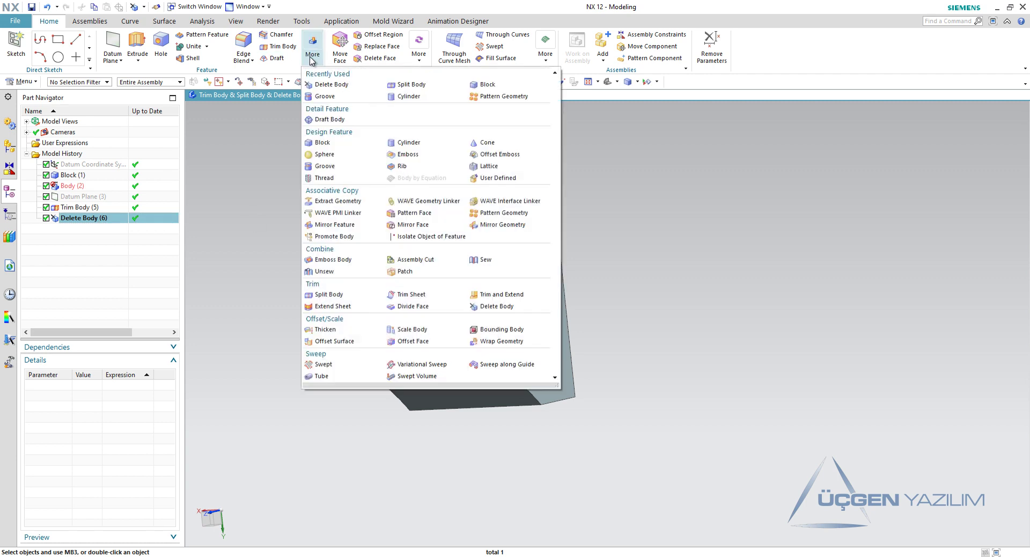
click(312, 55)
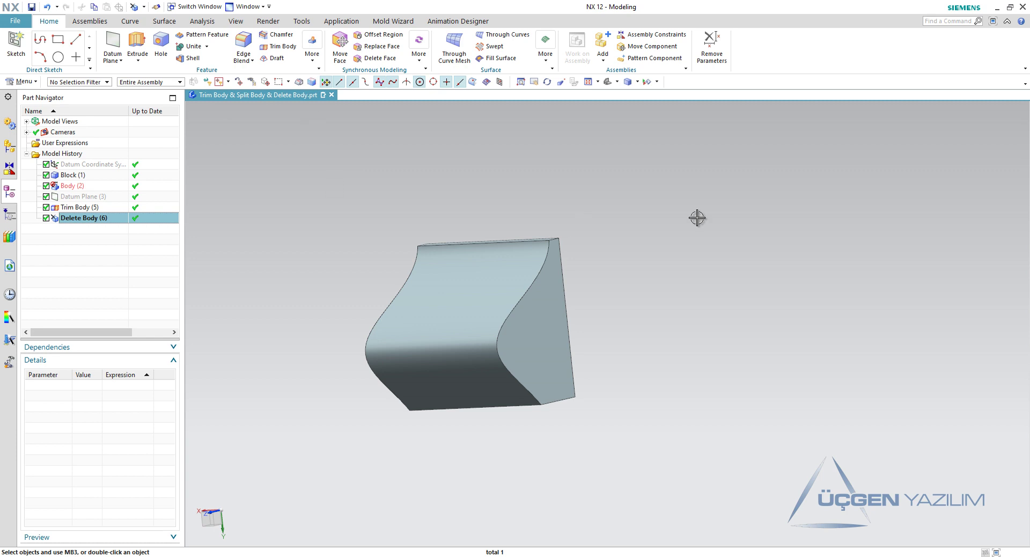
middle_drag(697, 218, 558, 239)
middle_drag(738, 243, 693, 247)
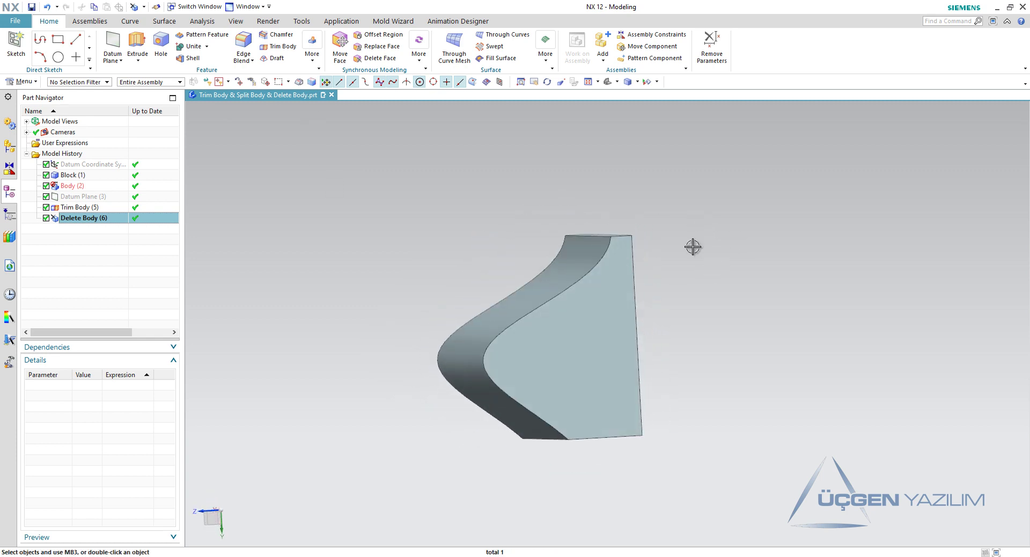